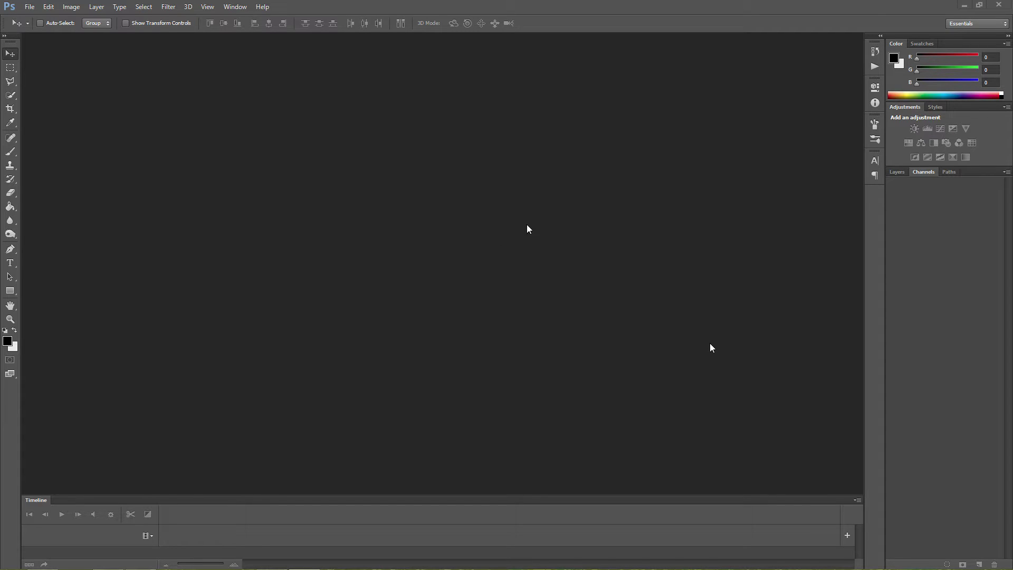
- Open the selected CR2 photos of the color project folder in Camera Raw and invert IMG_2898's RGB point curve, ending at input 255, output 0
click(42, 560)
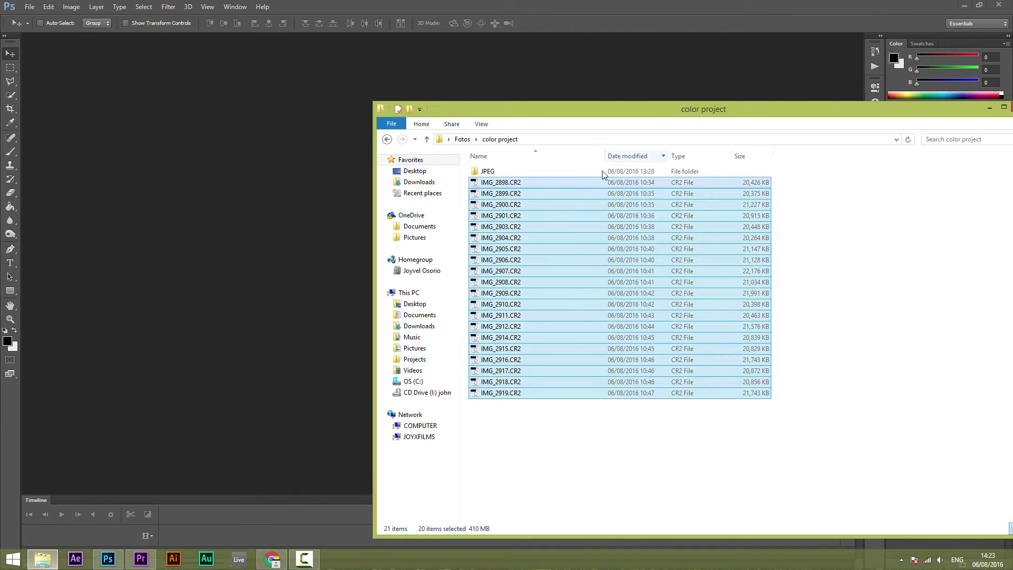
drag(604, 182, 311, 182)
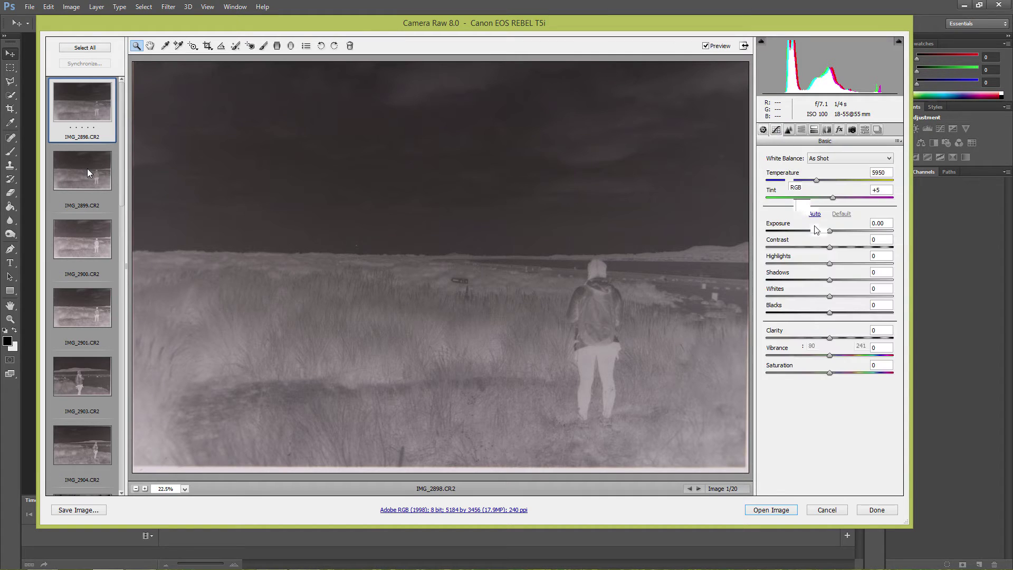
click(775, 130)
drag(762, 333, 763, 200)
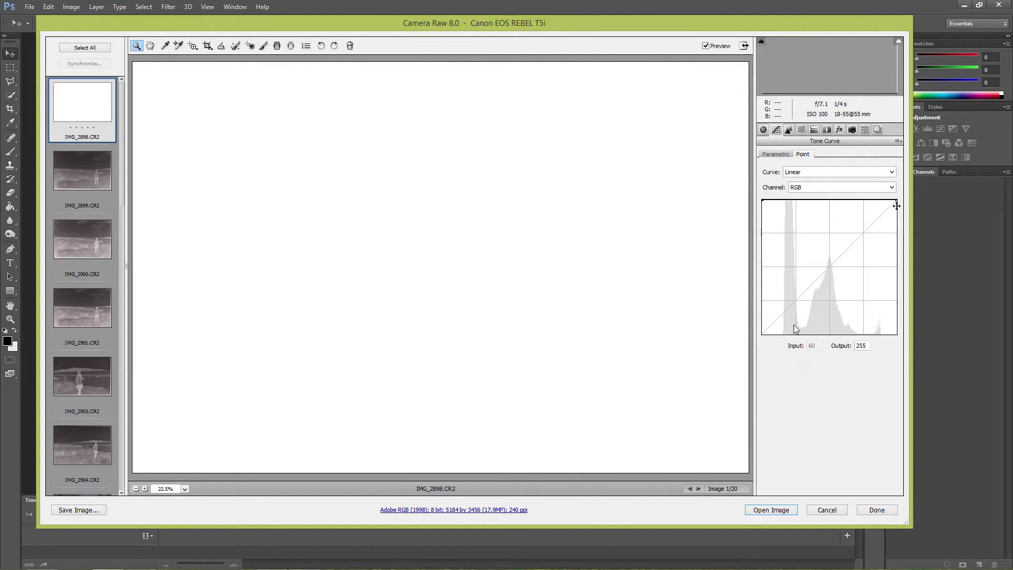
drag(897, 200, 897, 333)
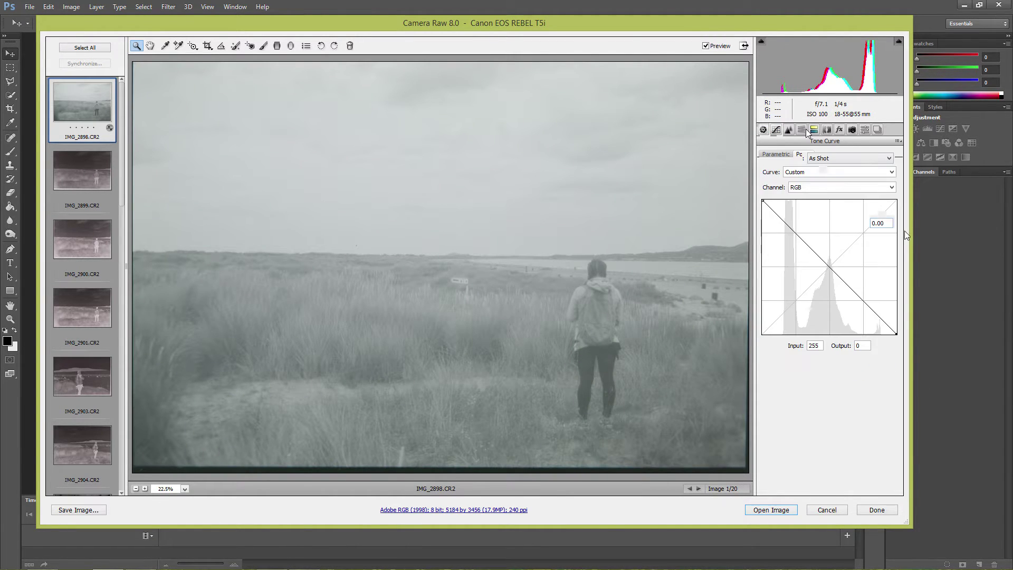
- Set IMG_2898's saturation to -100, exposure +0.45, contrast +41, highlights +38, shadows +5, whites +26, blacks +30 and clarity +73
click(763, 130)
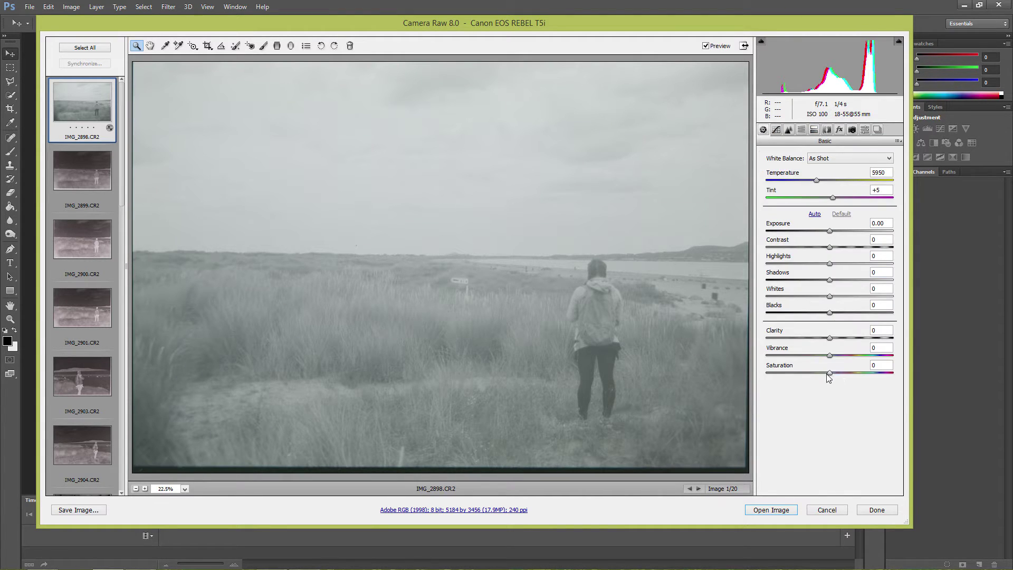
drag(829, 373, 756, 379)
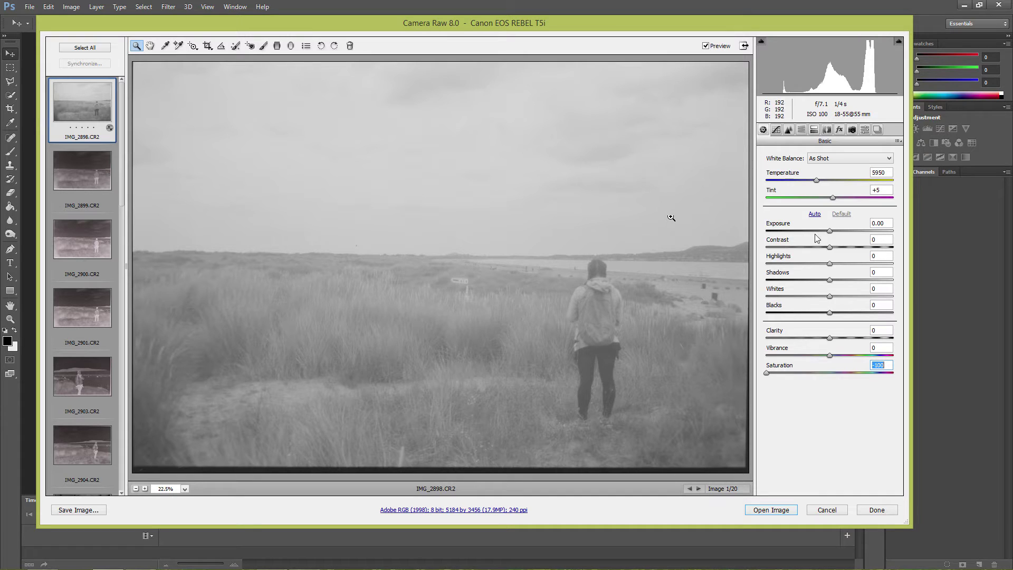
mouse_move(830, 247)
mouse_down()
mouse_move(855, 247)
mouse_move(842, 231)
mouse_move(855, 231)
mouse_move(836, 231)
mouse_up()
drag(830, 263, 832, 292)
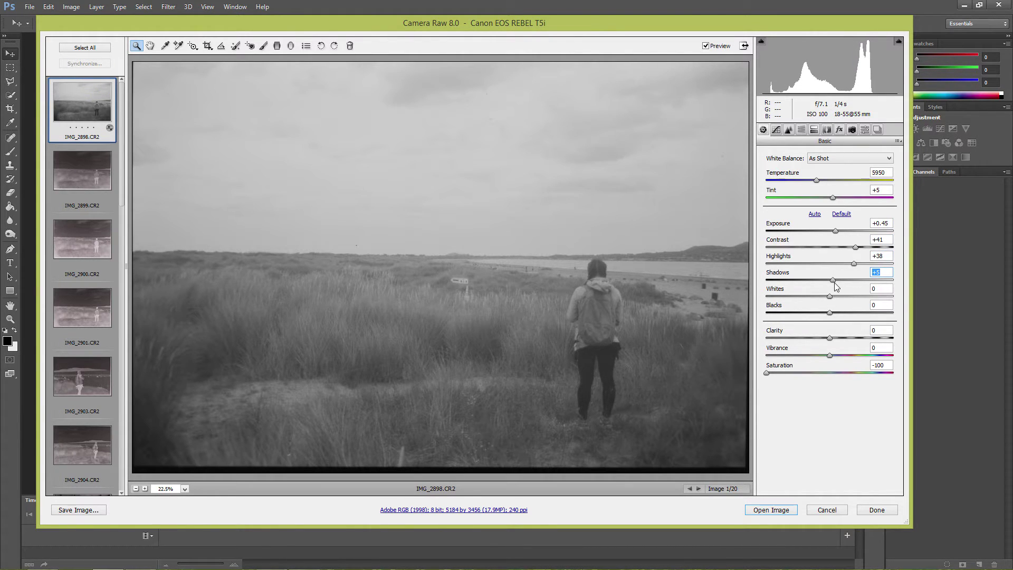
mouse_move(829, 296)
mouse_down()
mouse_move(839, 297)
mouse_move(853, 341)
mouse_move(877, 341)
mouse_move(845, 313)
mouse_move(845, 296)
mouse_up()
click(840, 296)
drag(845, 313, 846, 296)
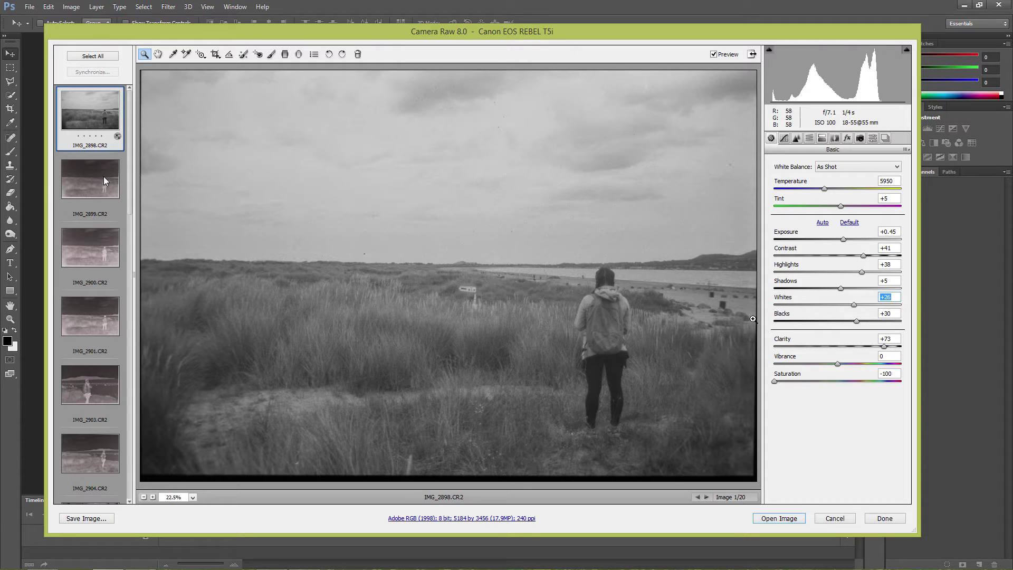
- Synchronize the adjustments of IMG_2898 to IMG_2899 and IMG_2900
shift+click(89, 279)
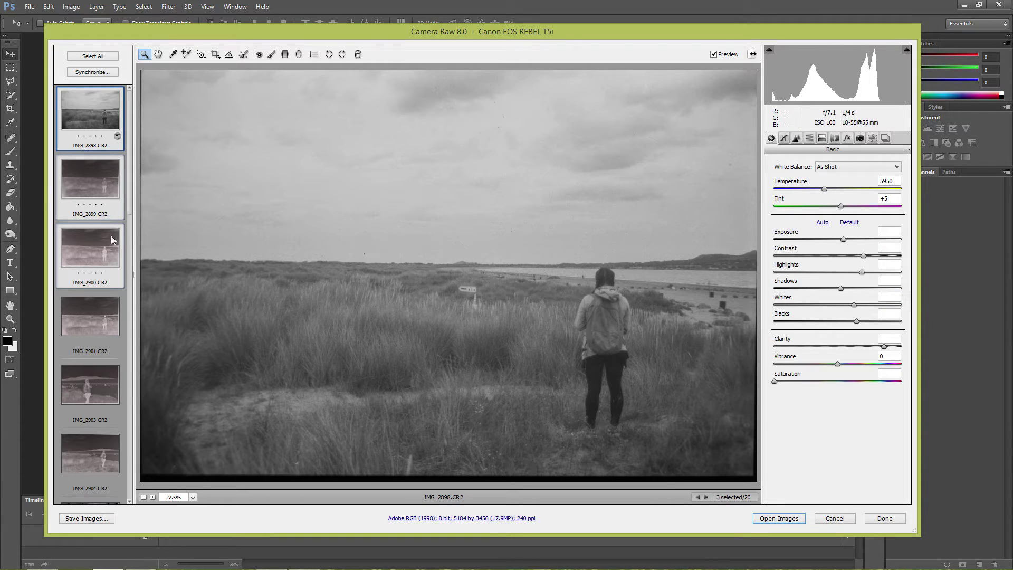
click(96, 72)
click(590, 105)
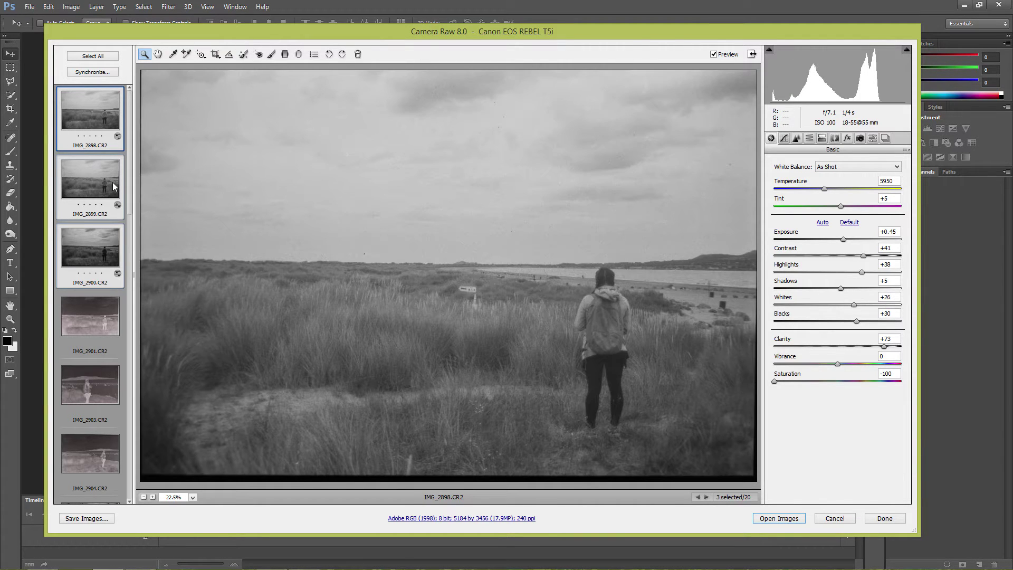
- Check the adjusted IMG_2900 and open IMG_2898, IMG_2899 and IMG_2900 as documents
click(89, 248)
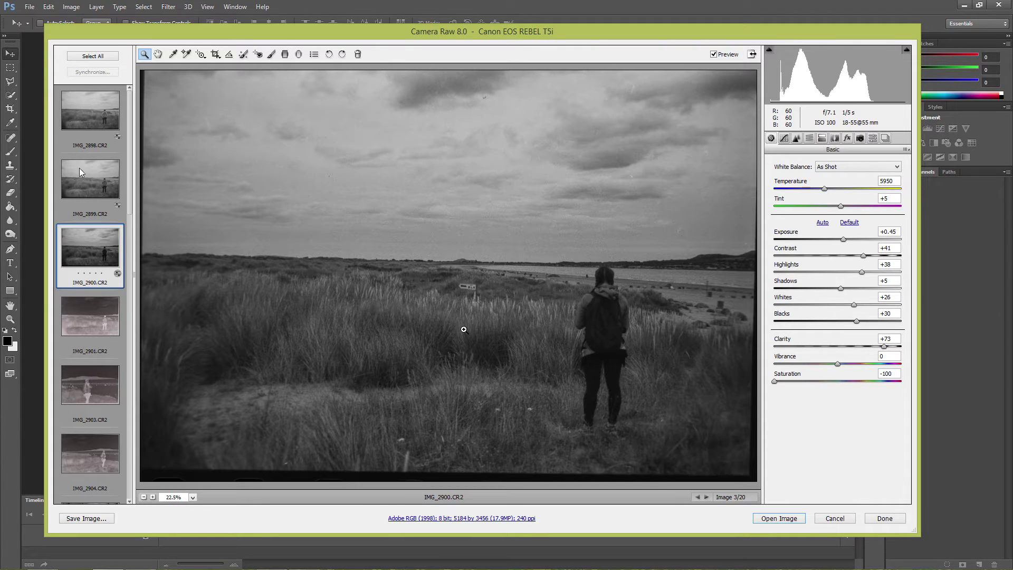
shift+click(89, 113)
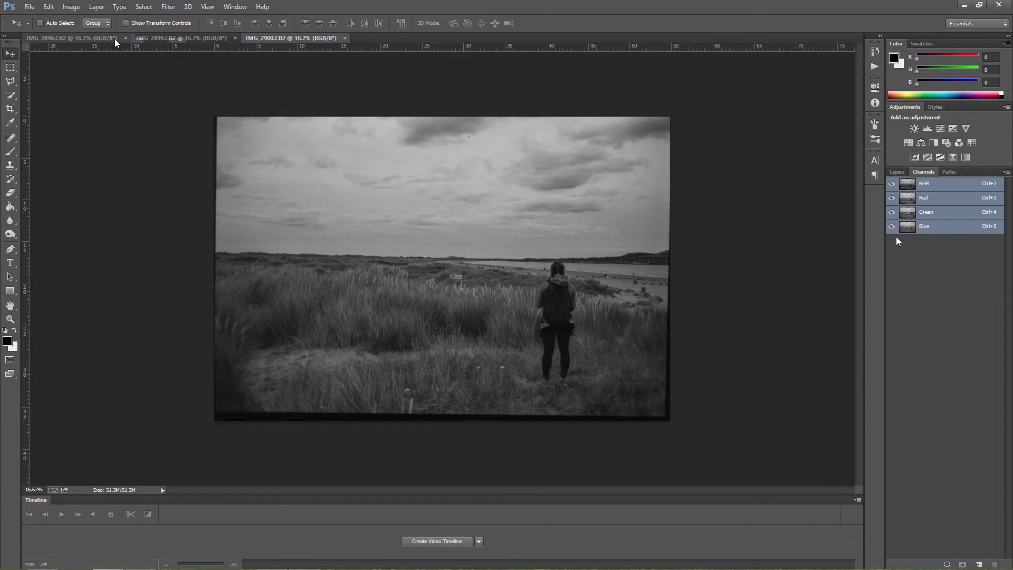
- Compare the framing of IMG_2898 and IMG_2899 by alternating repeatedly between the two documents
click(211, 38)
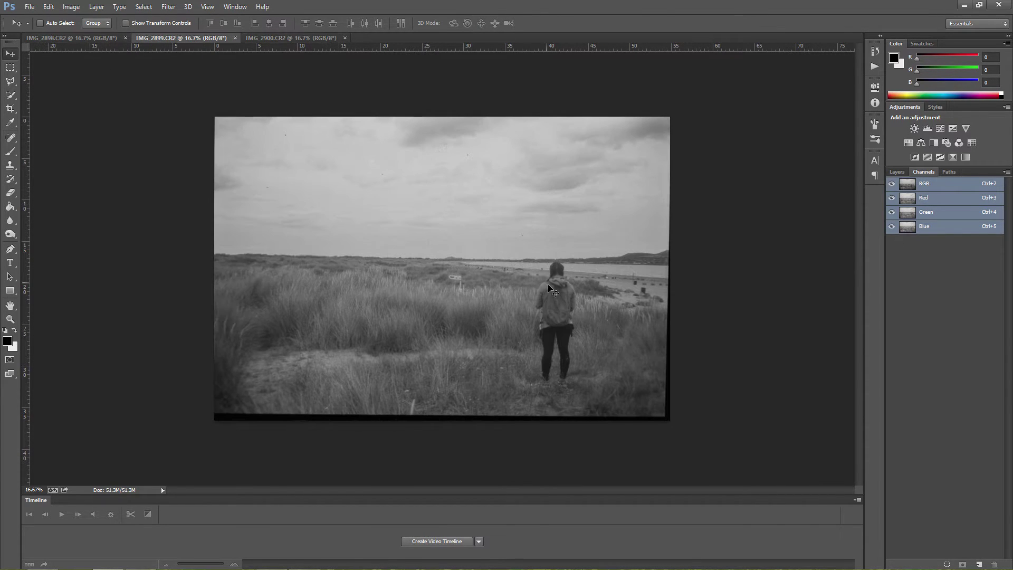
click(104, 38)
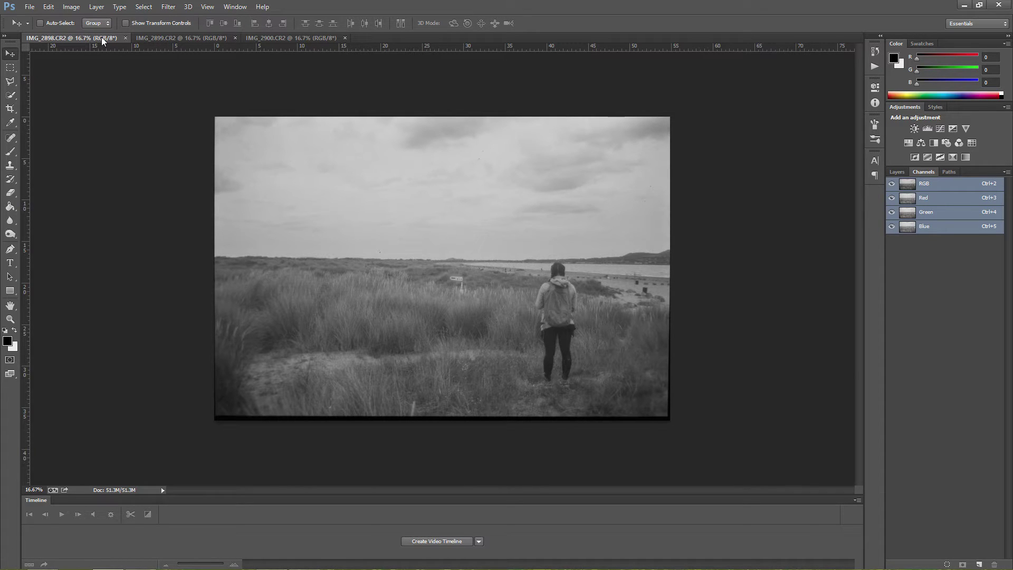
click(167, 37)
click(101, 37)
click(205, 37)
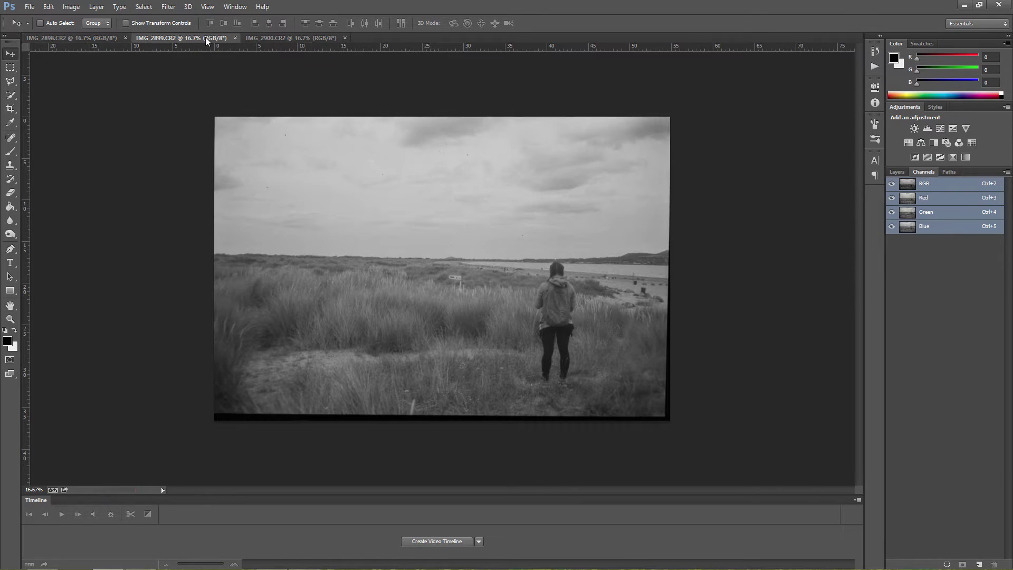
click(105, 38)
click(205, 37)
key(ctrl+shift+Tab)
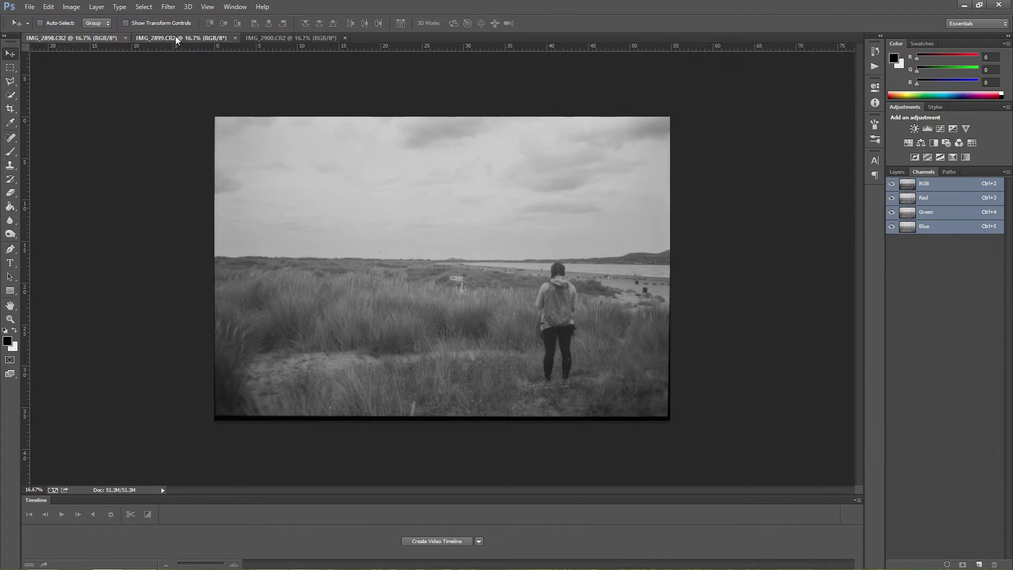
click(199, 38)
click(109, 37)
click(183, 39)
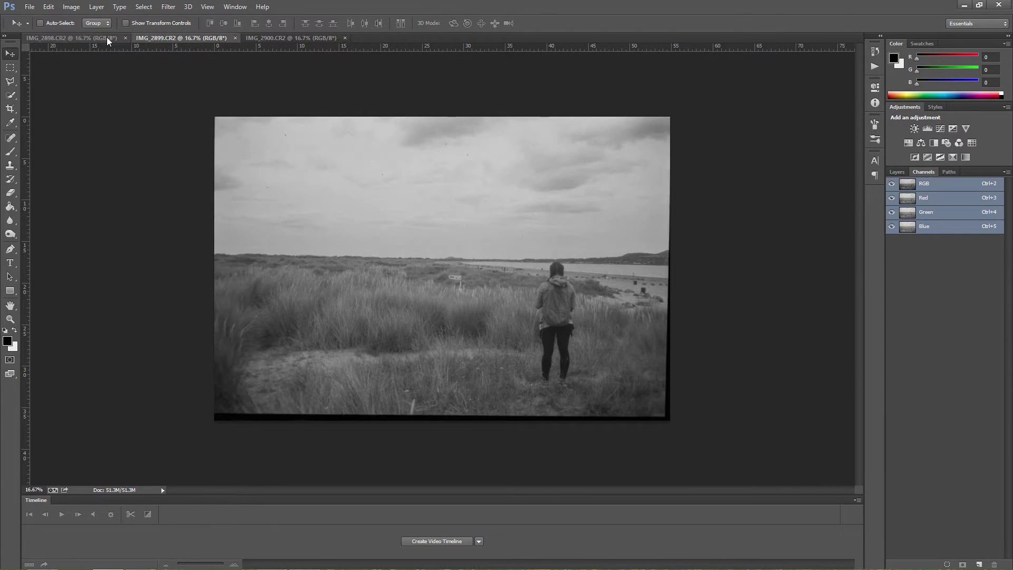
click(106, 37)
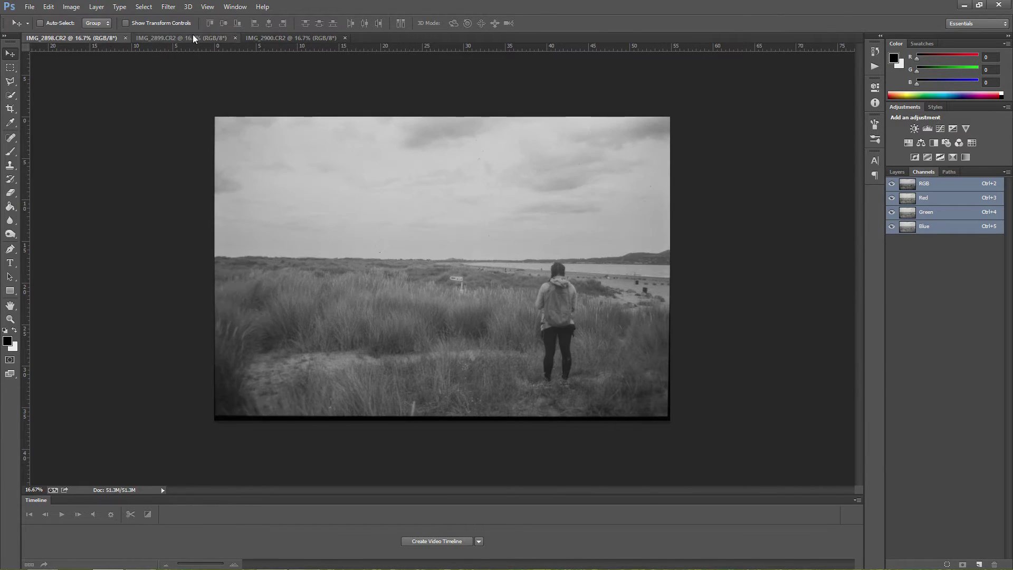
click(193, 37)
click(106, 37)
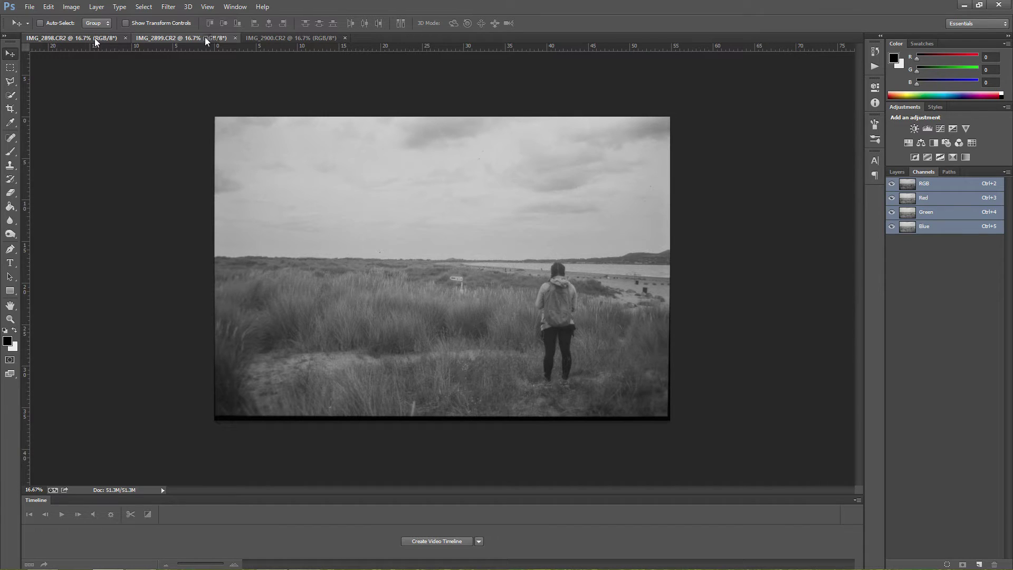
- Start loading files into a stack with Files as the source and add the three open photos
click(30, 8)
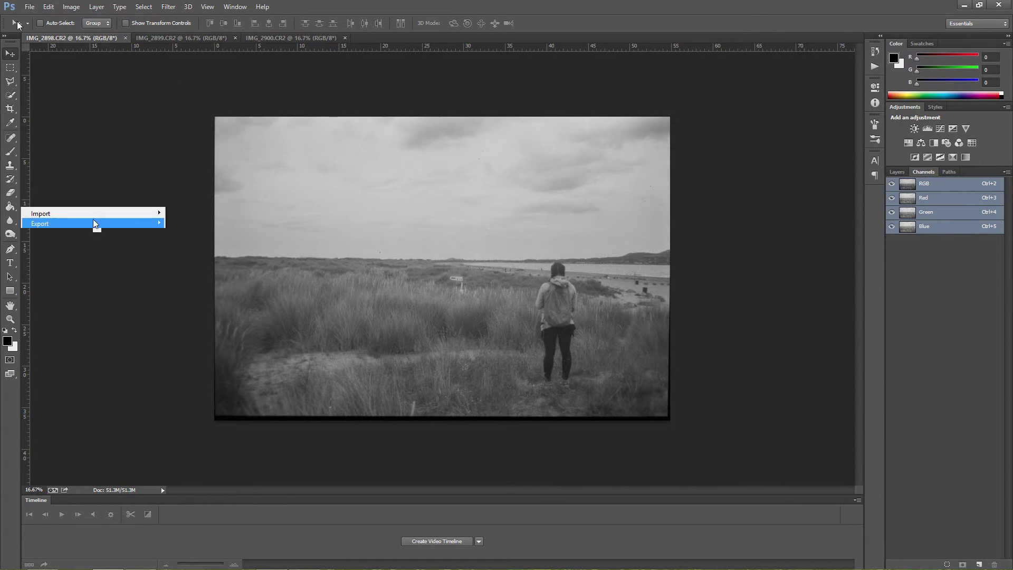
mouse_move(106, 258)
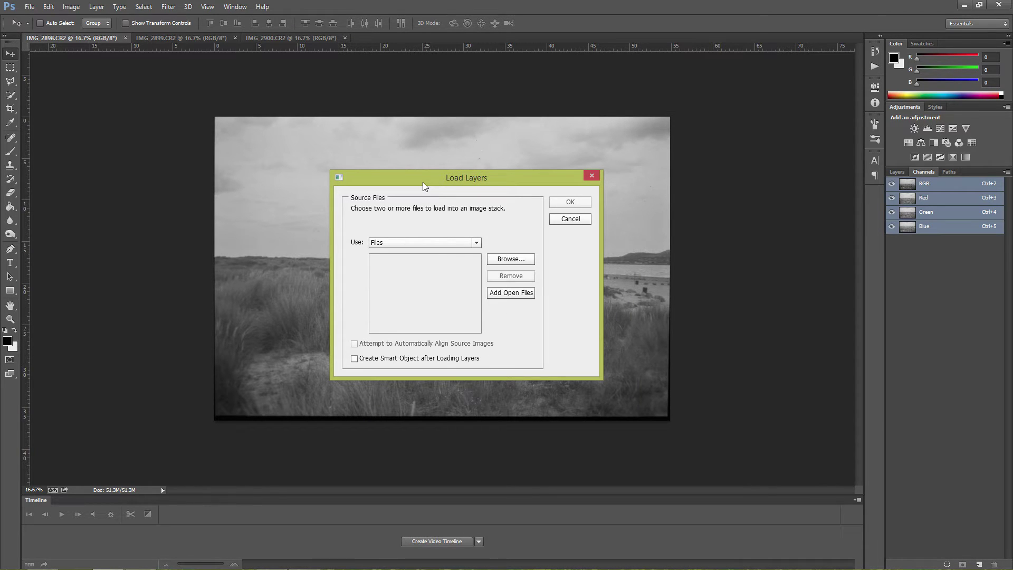
drag(423, 182, 440, 196)
click(442, 257)
click(442, 266)
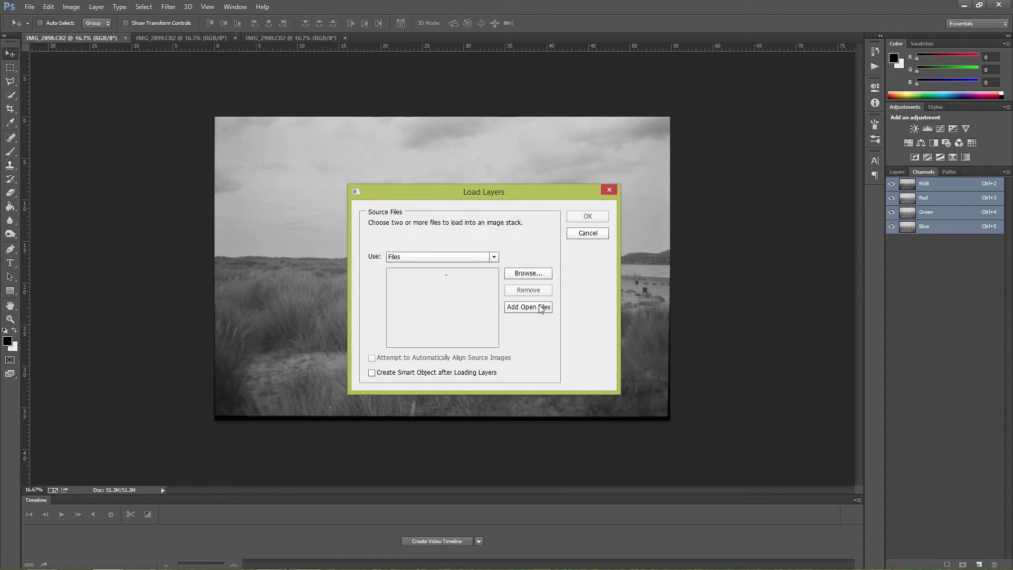
click(442, 258)
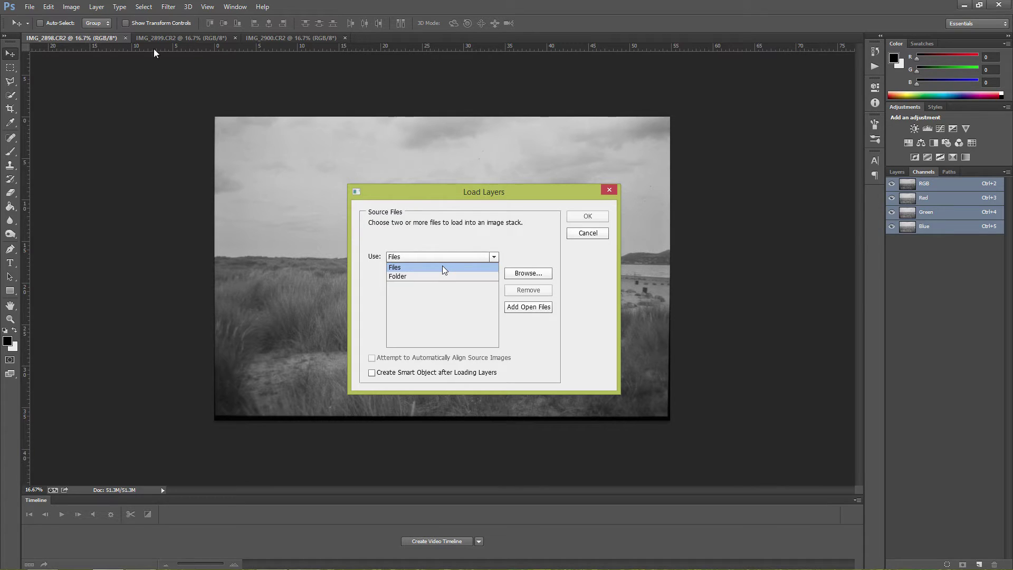
click(442, 266)
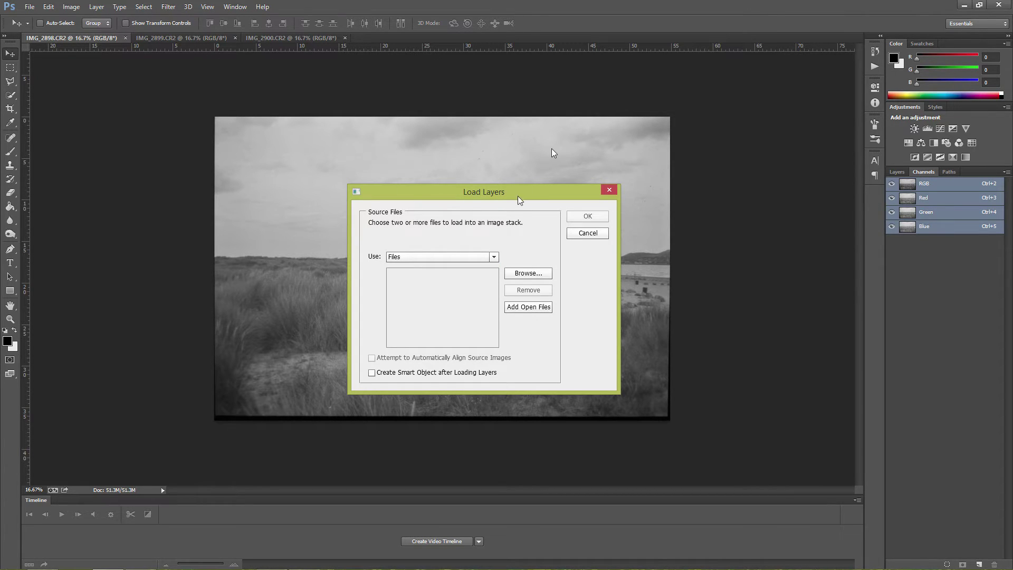
drag(520, 200, 475, 152)
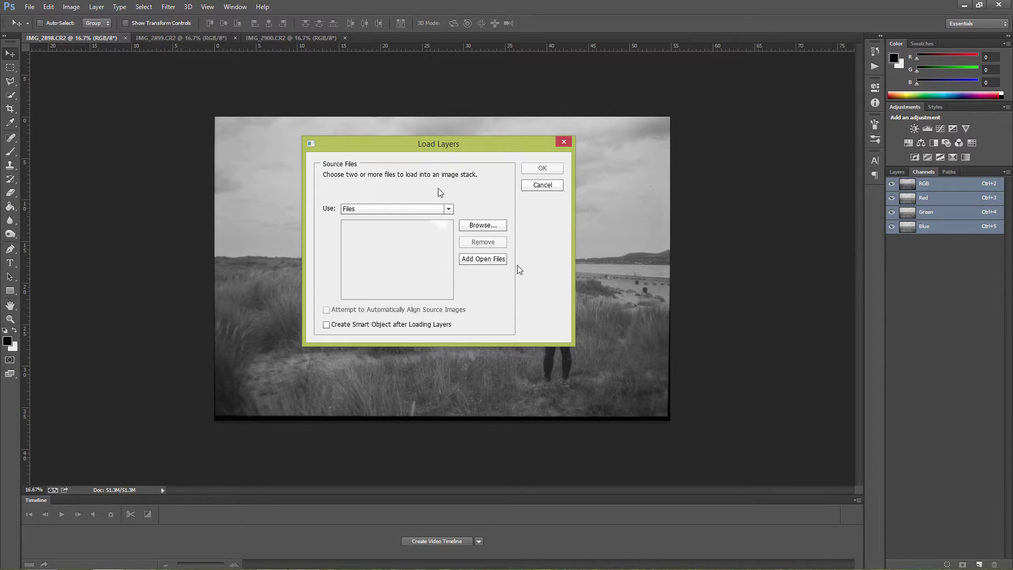
click(483, 259)
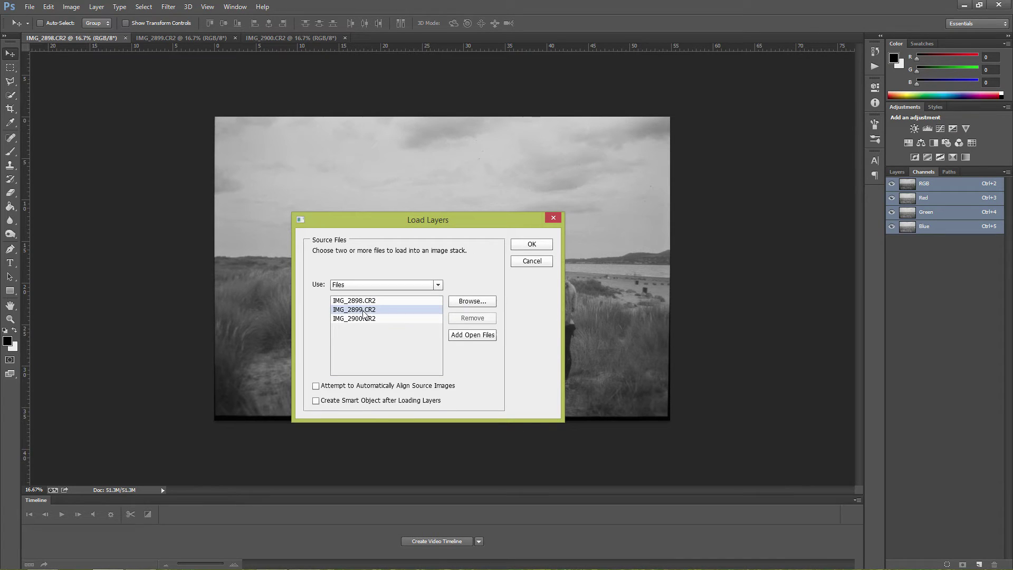
- Enable automatic alignment of the source images and load the three photos as layers of one document
drag(436, 219, 413, 154)
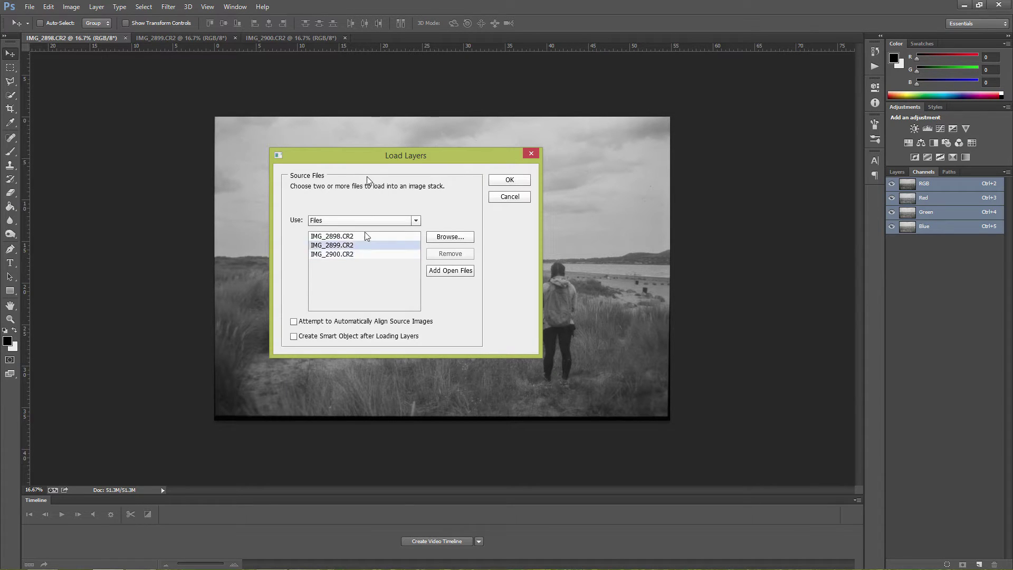
drag(443, 156, 456, 162)
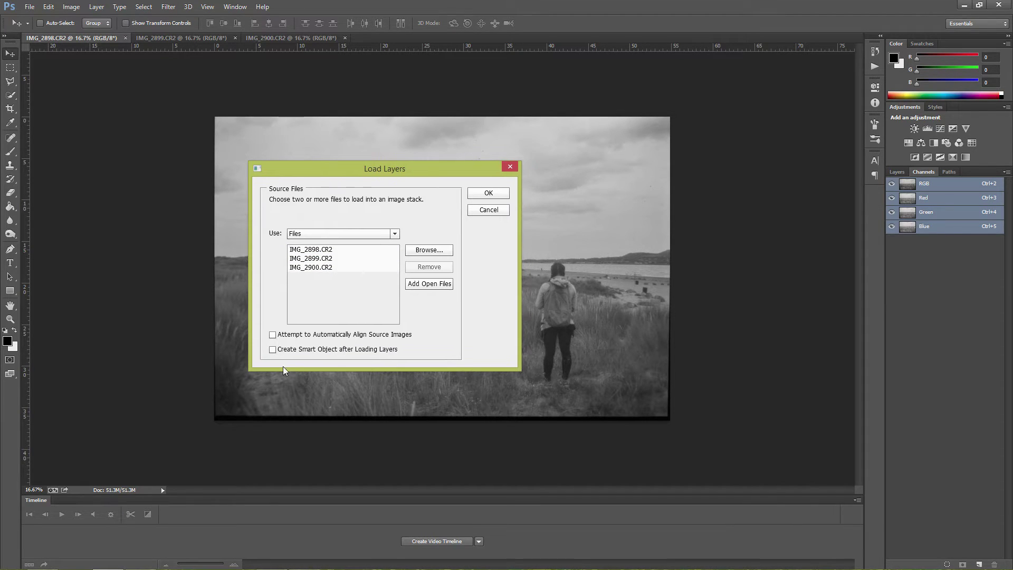
click(280, 342)
drag(407, 167, 392, 178)
click(478, 199)
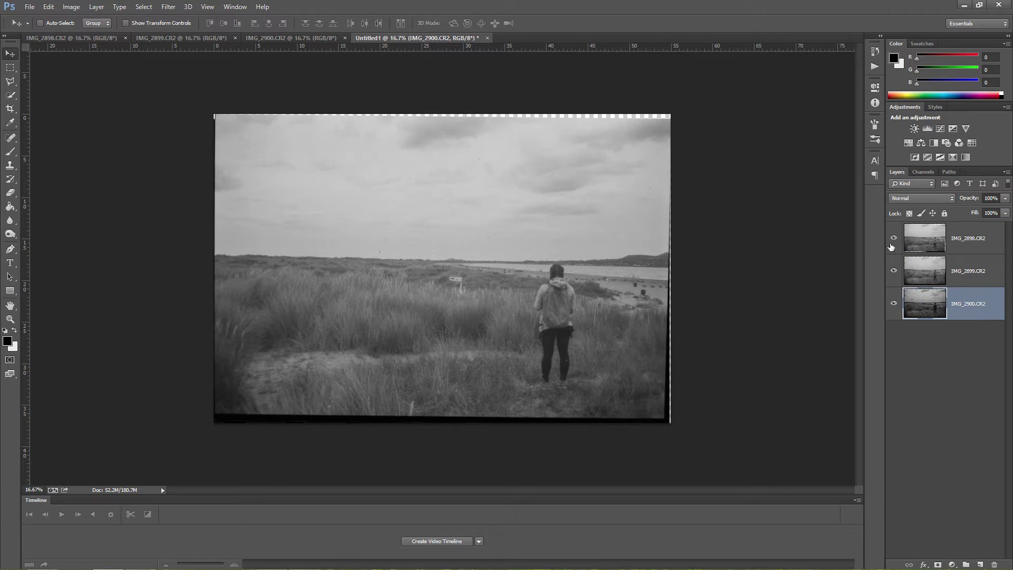
- Check the alignment of the stacked photos by toggling the visibility of the IMG_2898 and IMG_2899 layers
click(913, 247)
click(894, 238)
click(894, 238)
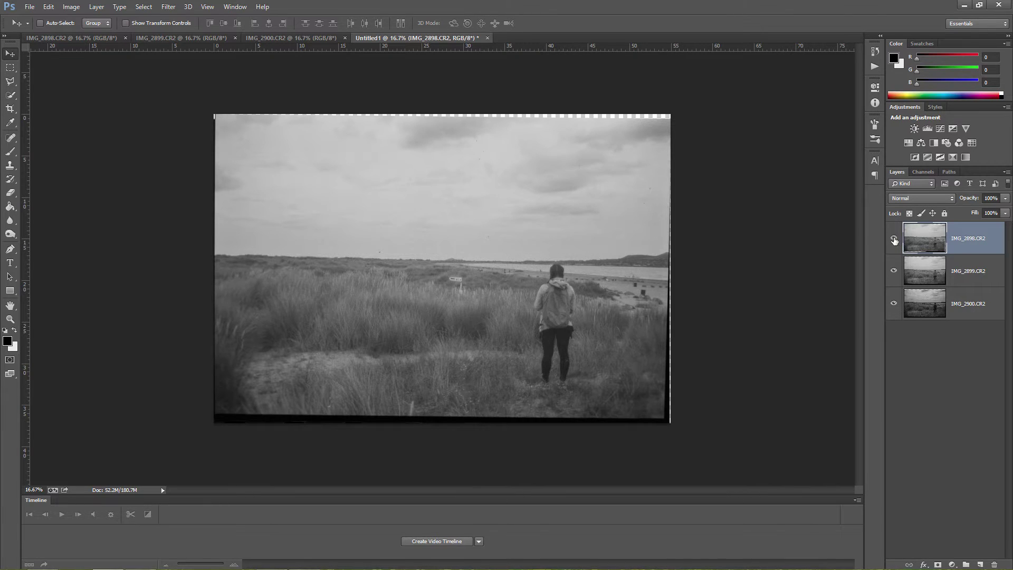
click(894, 238)
click(895, 271)
click(894, 238)
click(895, 272)
click(894, 238)
click(894, 238)
- Select the whole canvas and copy the content of the IMG_2900 layer
click(144, 7)
click(145, 18)
click(971, 313)
key(m)
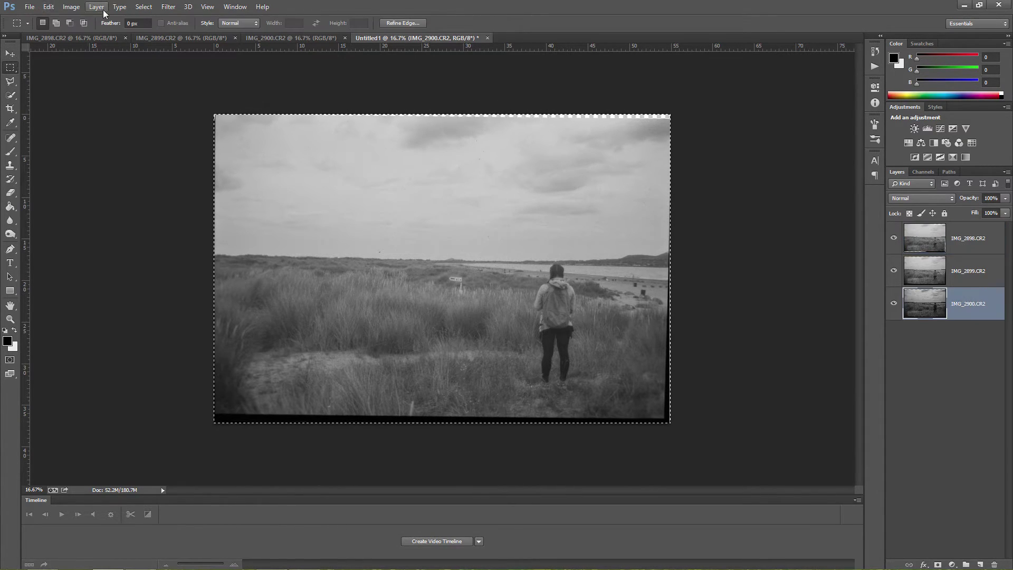
click(48, 7)
click(73, 78)
- Create a new 5184 x 3456 pixel RGB document from the Clipboard preset with a white background
click(30, 7)
click(31, 21)
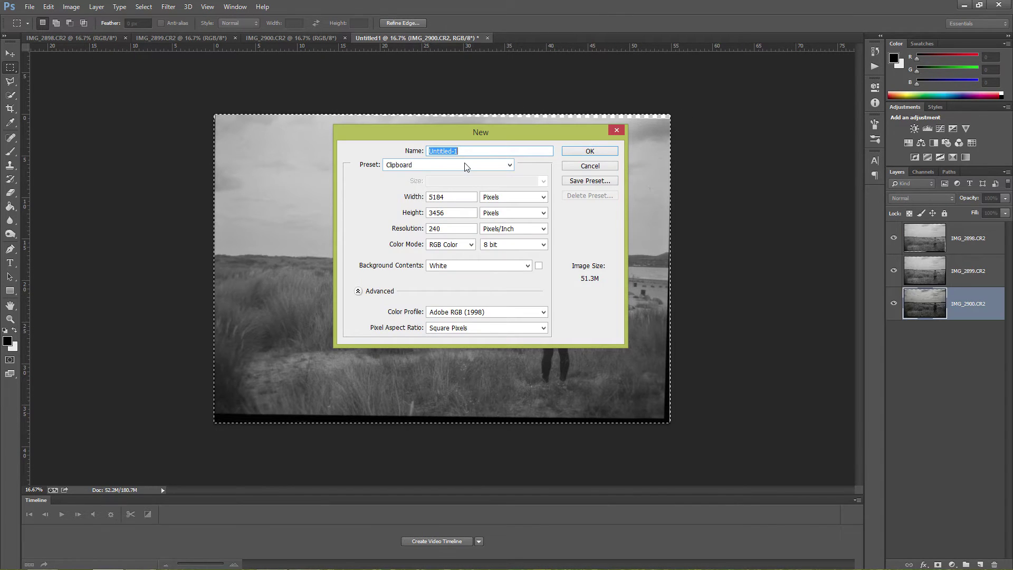
key(Return)
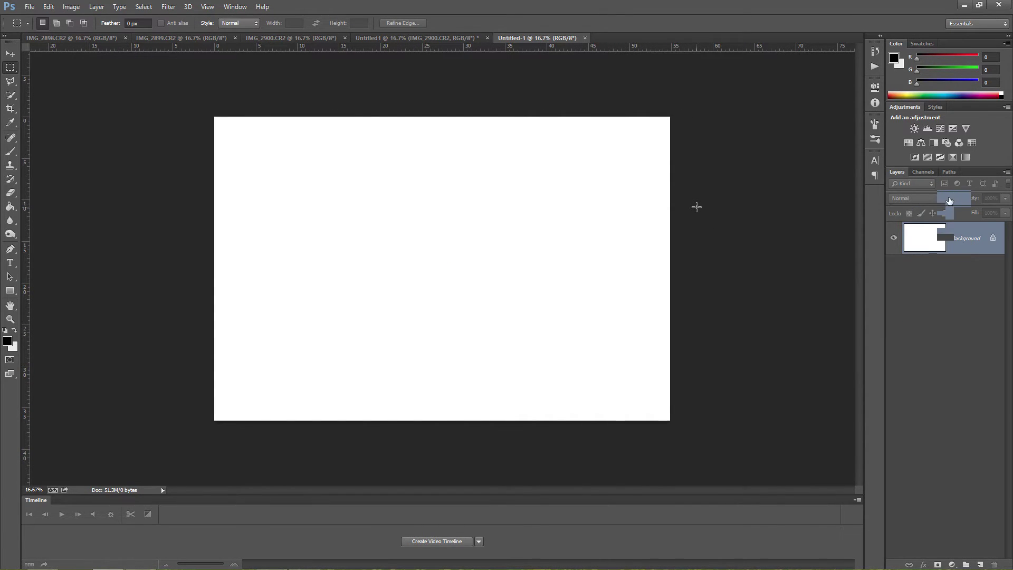
- Paste the copied IMG_2900 photo into the Red channel of the new document
click(923, 171)
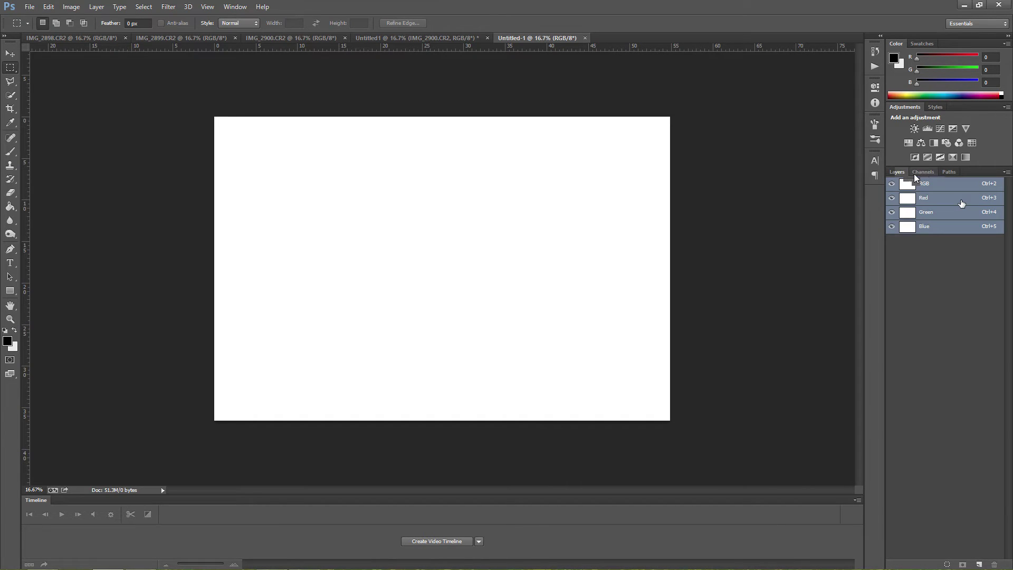
click(898, 173)
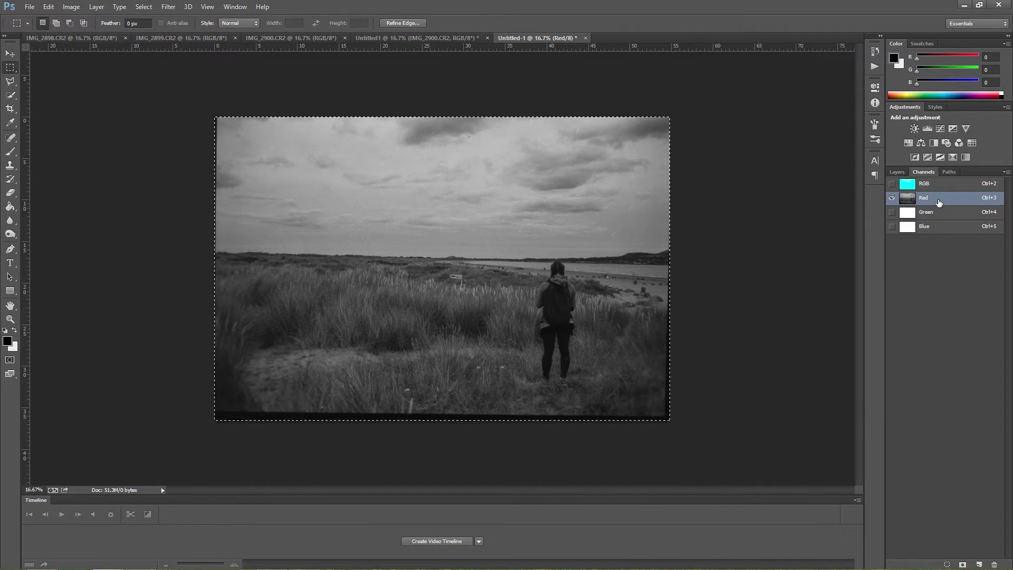
- Paste the photo into the Red channel and copy the IMG_2899 layer's content from the document with the stacked photos
click(49, 7)
click(104, 99)
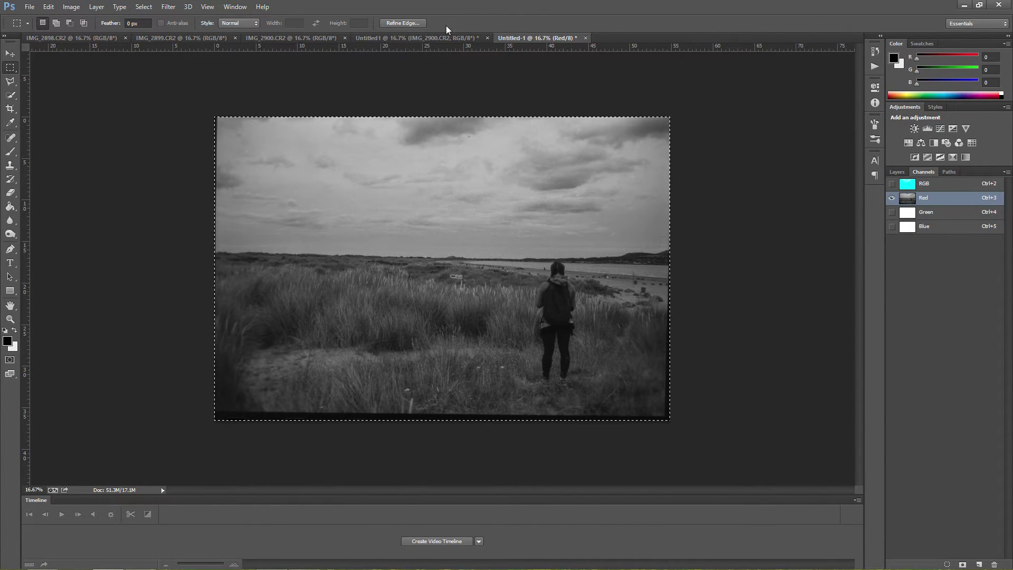
click(897, 171)
key(ctrl+shift+Tab)
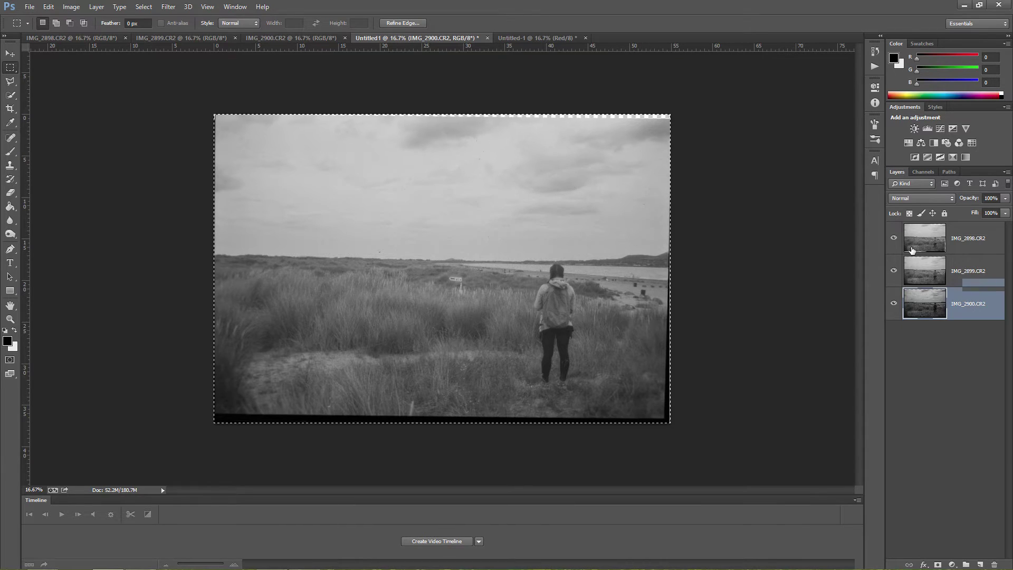
key(alt+bracketright)
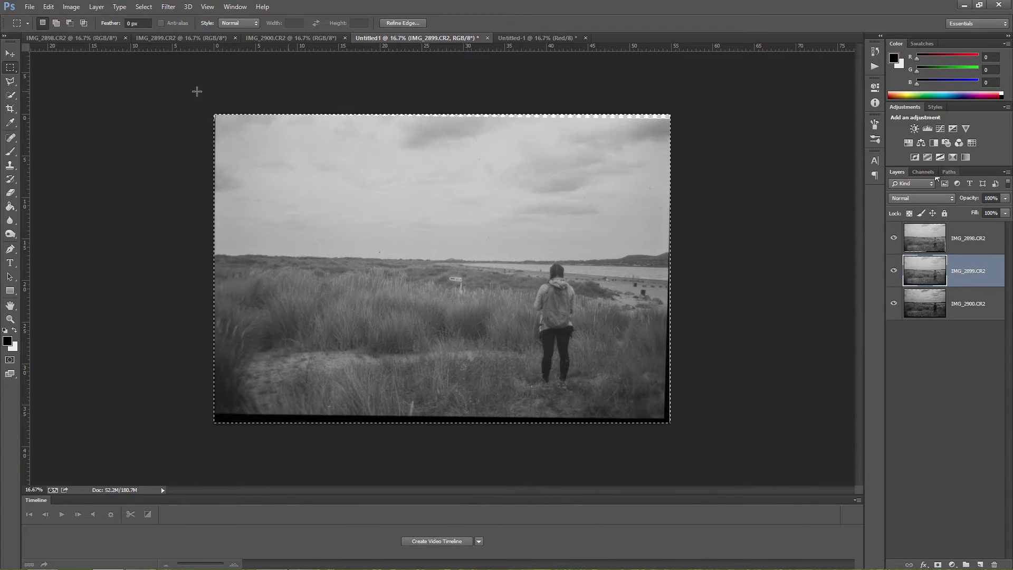
click(923, 172)
- Paste the copied IMG_2899 photo into the Green channel of the new document
click(529, 37)
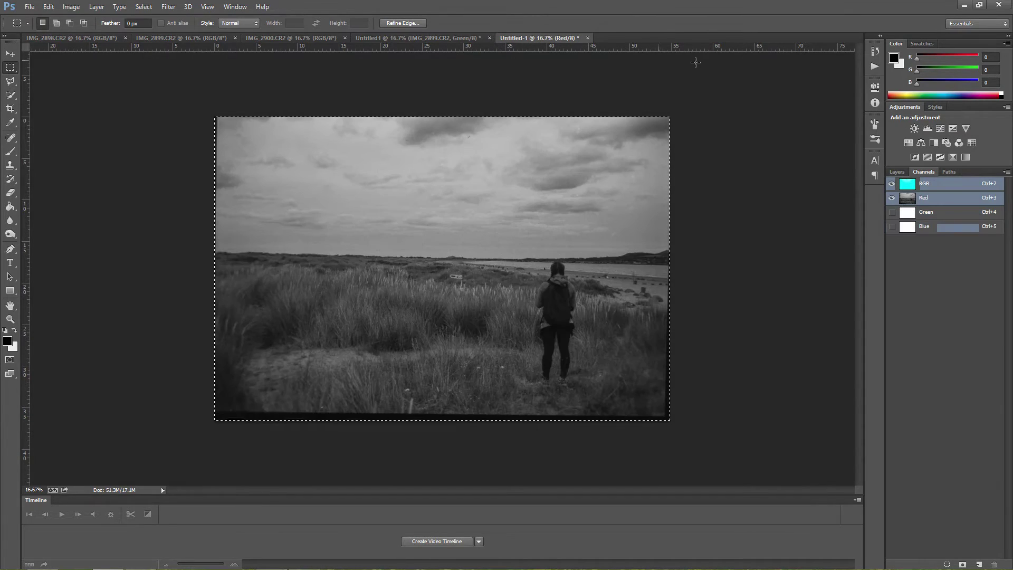
click(927, 218)
click(932, 212)
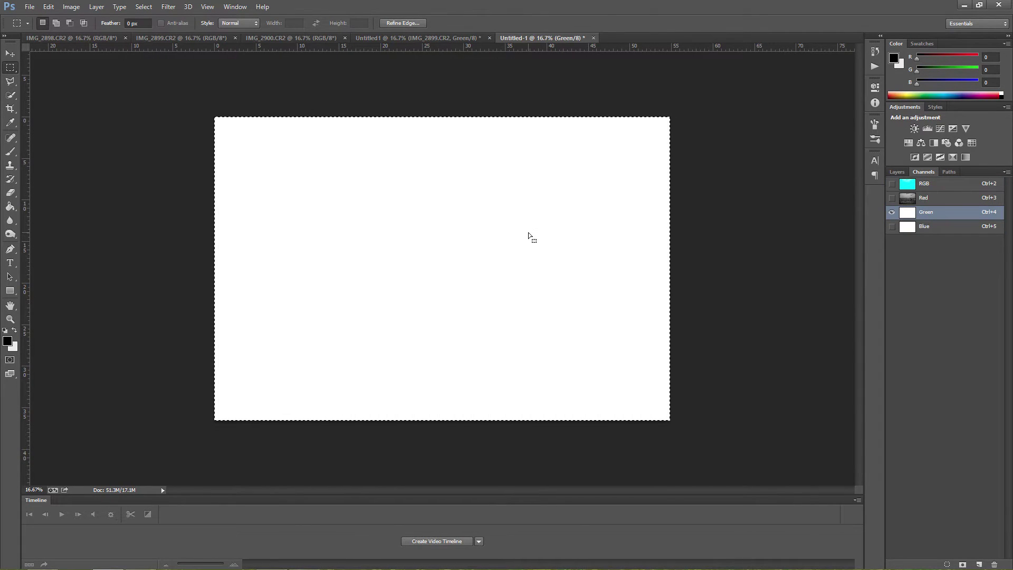
key(ctrl+v)
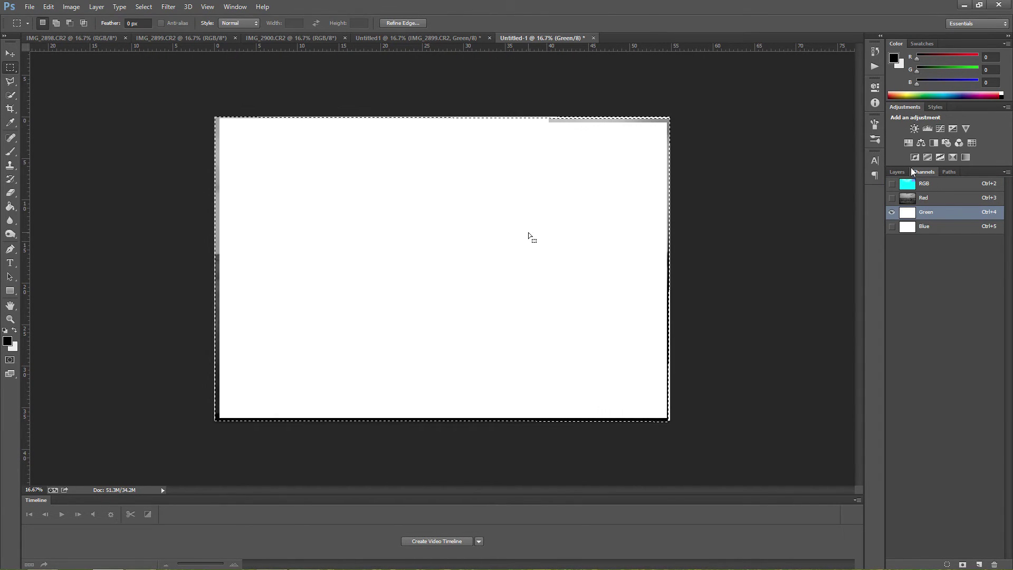
key(ctrl+v)
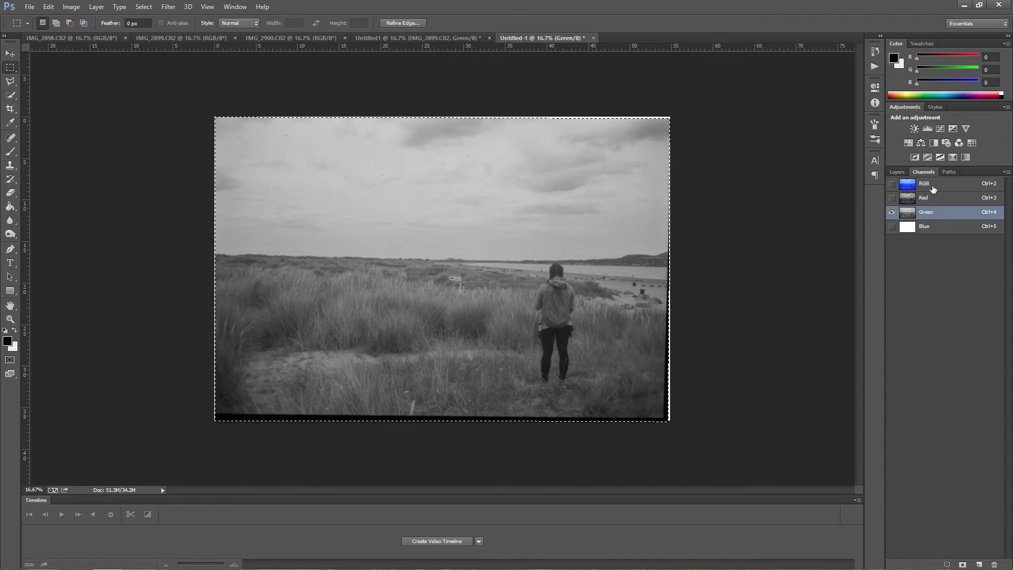
- Copy the content of the IMG_2898 layer from the document with the stacked photos
click(897, 171)
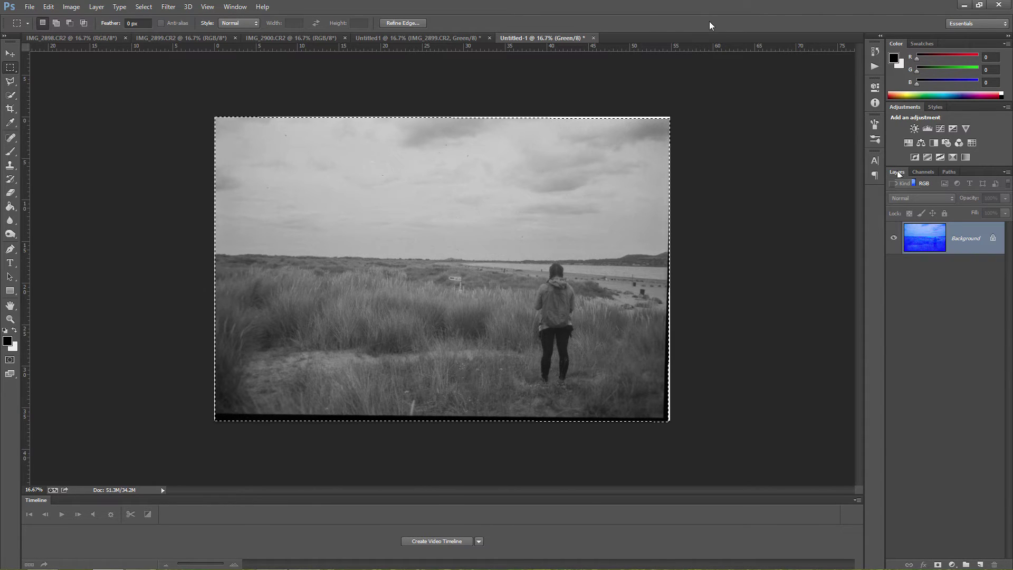
click(449, 38)
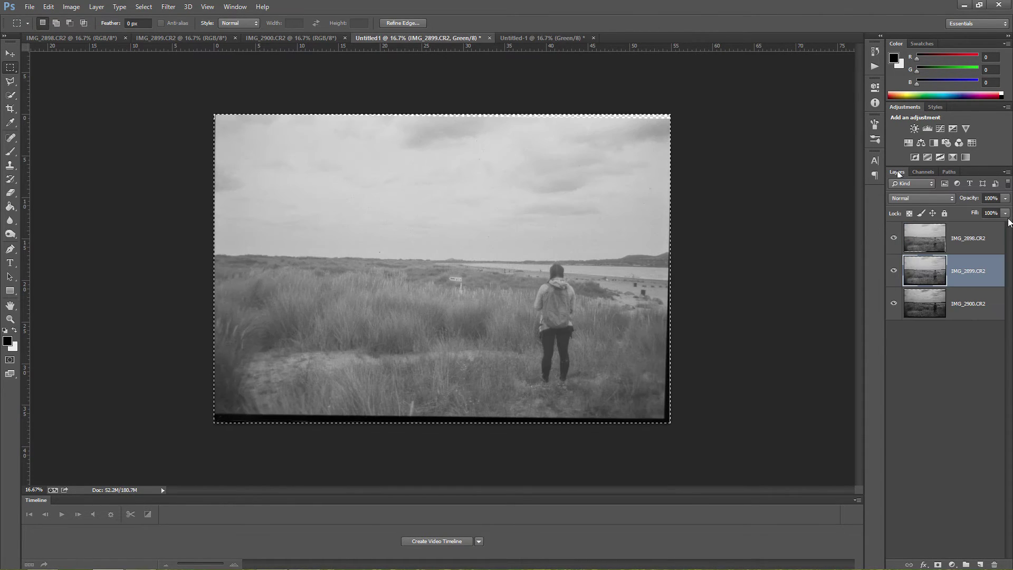
click(974, 247)
click(982, 267)
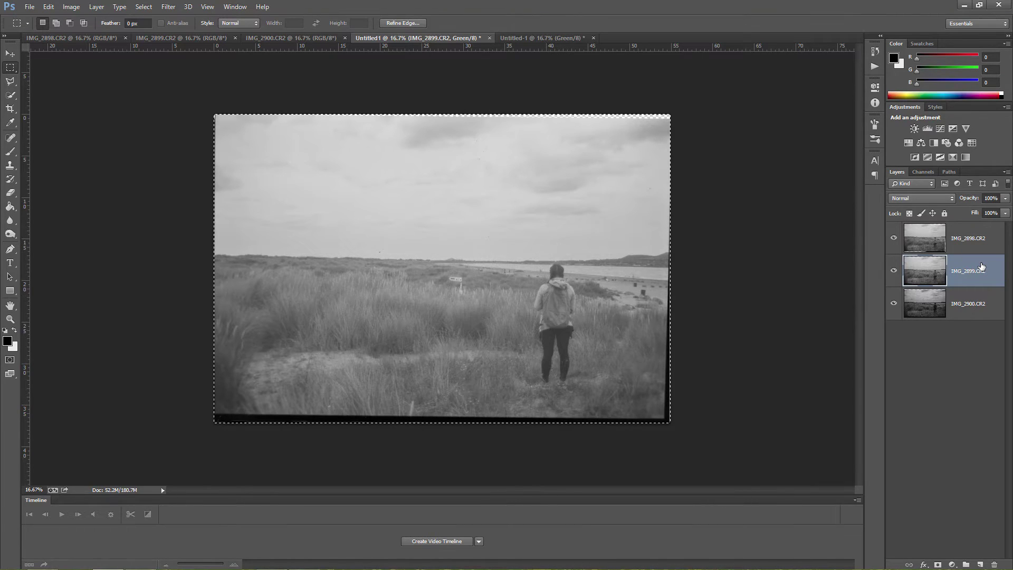
click(971, 237)
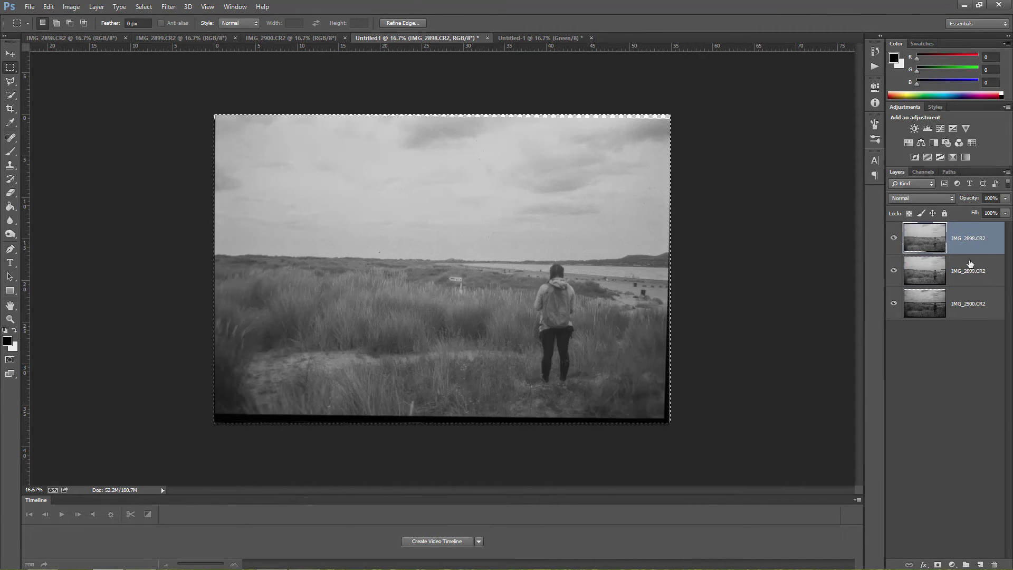
click(924, 171)
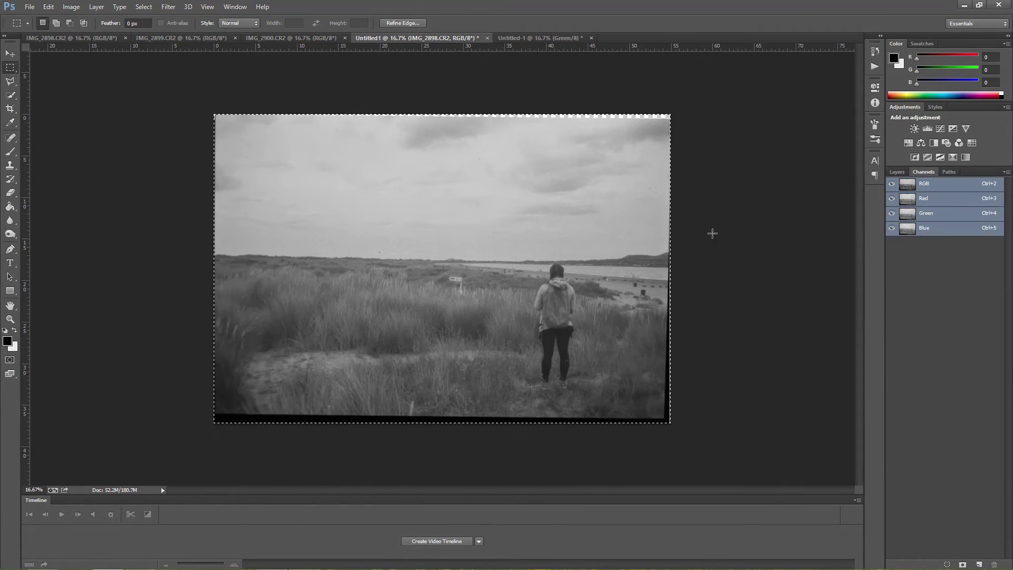
- Paste the copied IMG_2898 photo into the Blue channel of the new document and display the RGB composite
click(540, 39)
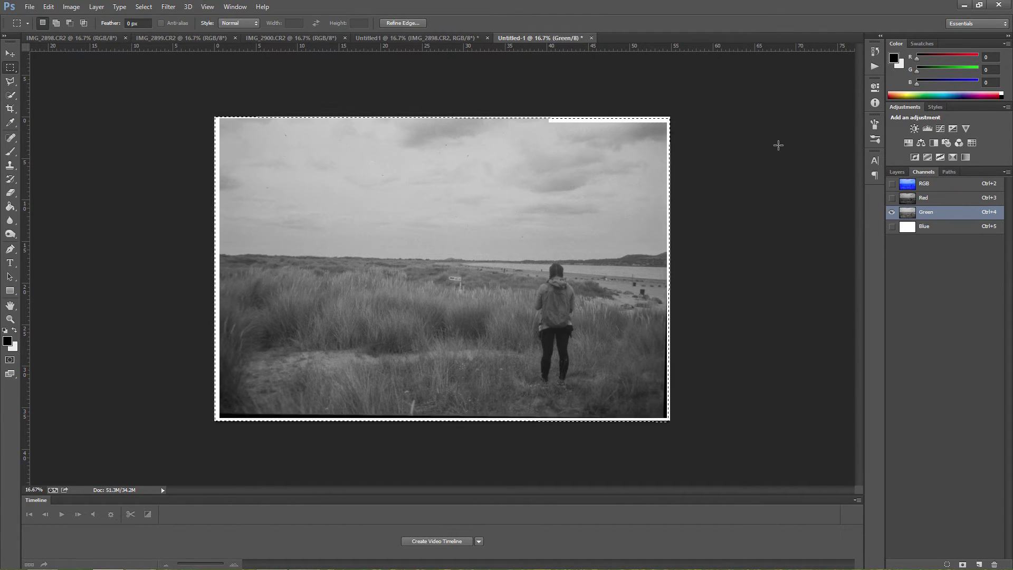
key(ctrl+v)
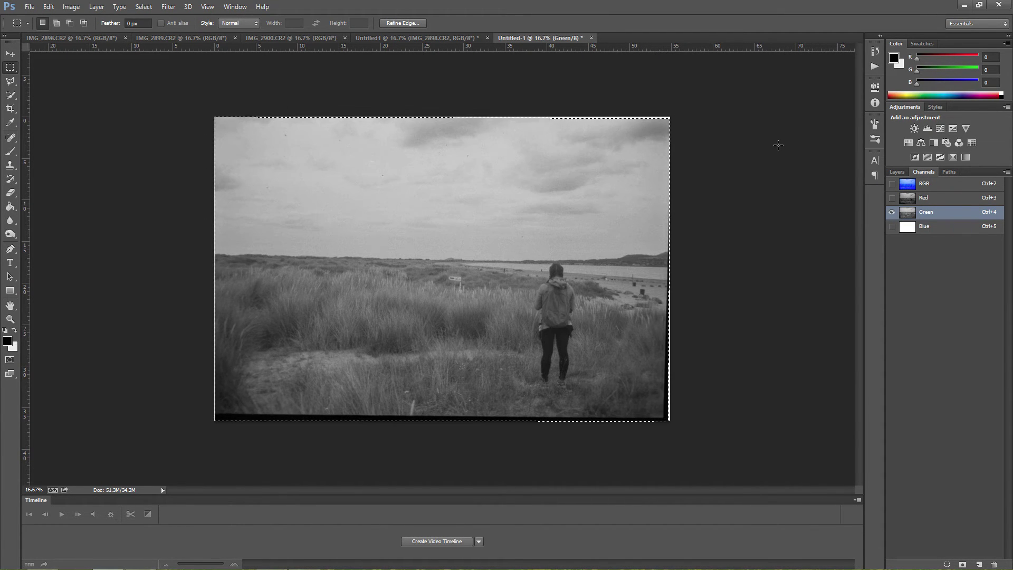
click(947, 185)
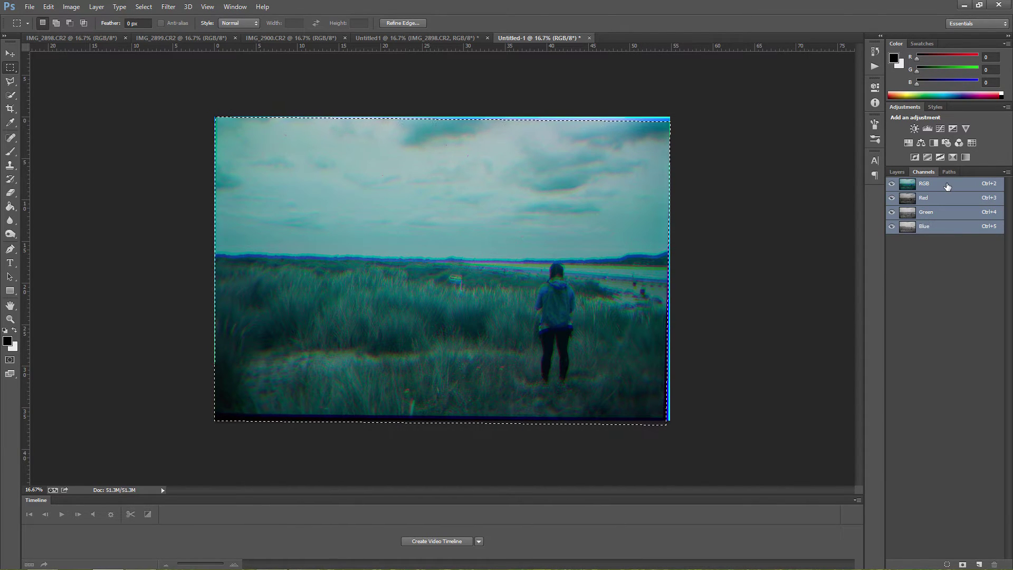
- Remove the selection and make only the Red channel active for moving, with all channels kept visible
key(v)
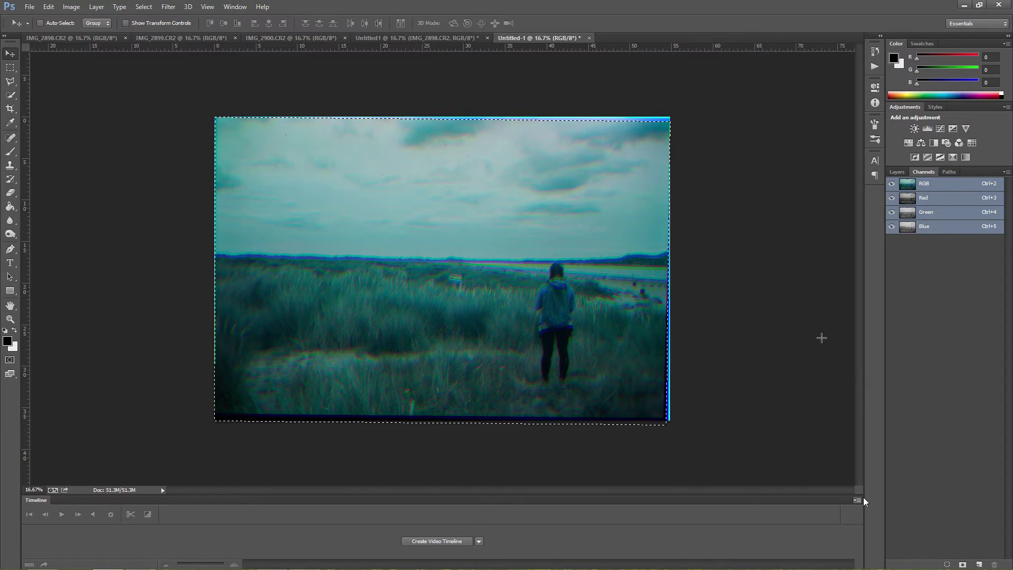
key(ctrl+d)
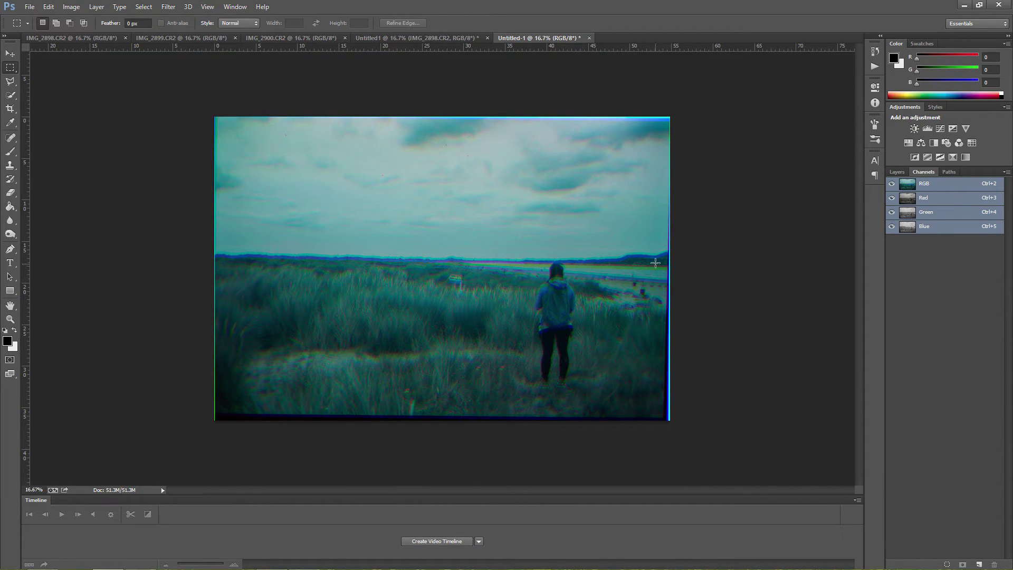
click(10, 54)
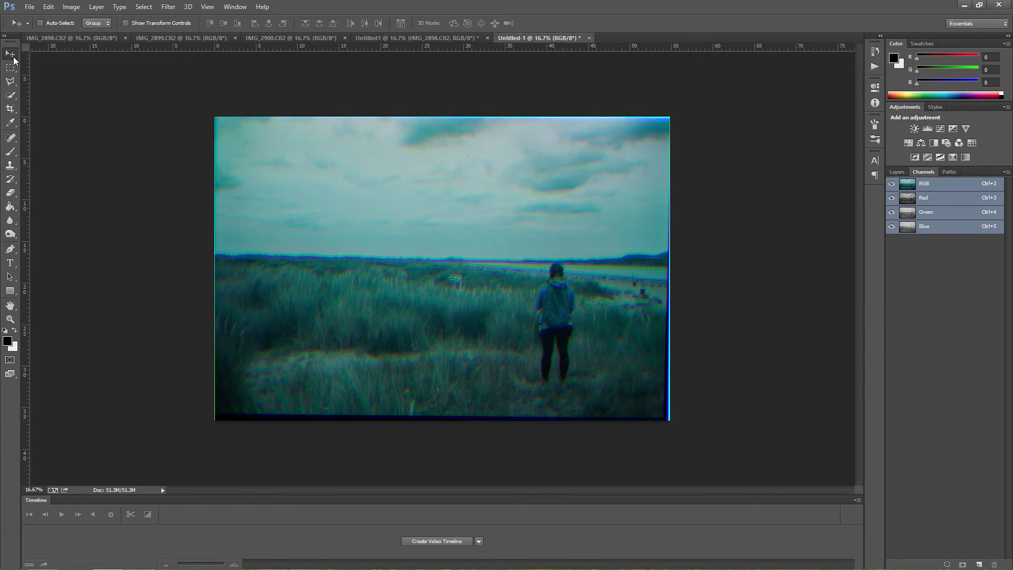
click(924, 196)
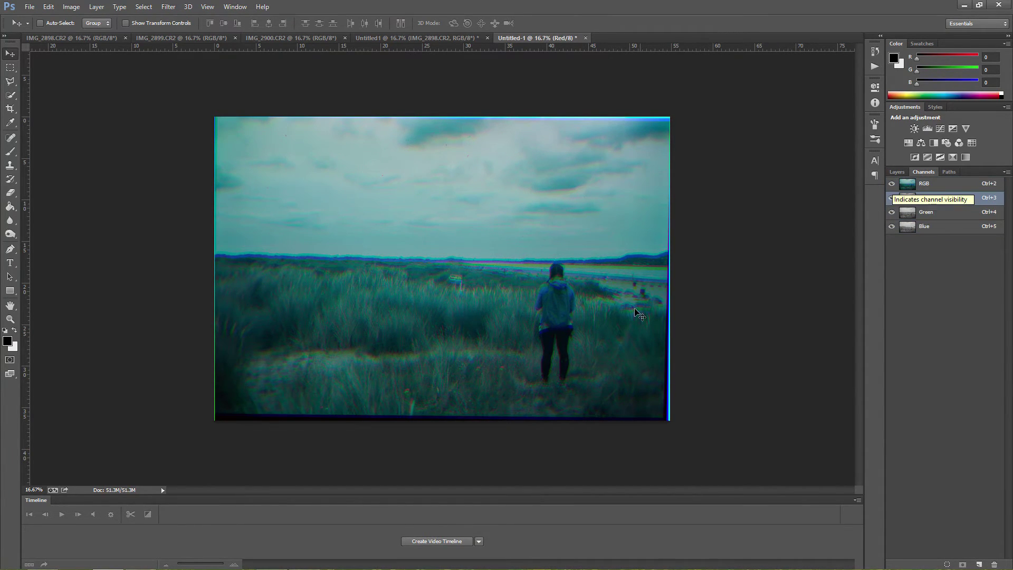
- Nudge the Red channel down and left to line it up with the Green channel around the horizon, signpost and person
key(ctrl+plus)
key(ctrl+plus)
key(ctrl+plus)
key(ctrl+plus)
mouse_move(635, 263)
mouse_down()
mouse_move(549, 272)
mouse_move(426, 226)
mouse_up()
drag(696, 197, 638, 219)
drag(508, 180, 493, 190)
drag(634, 214, 573, 184)
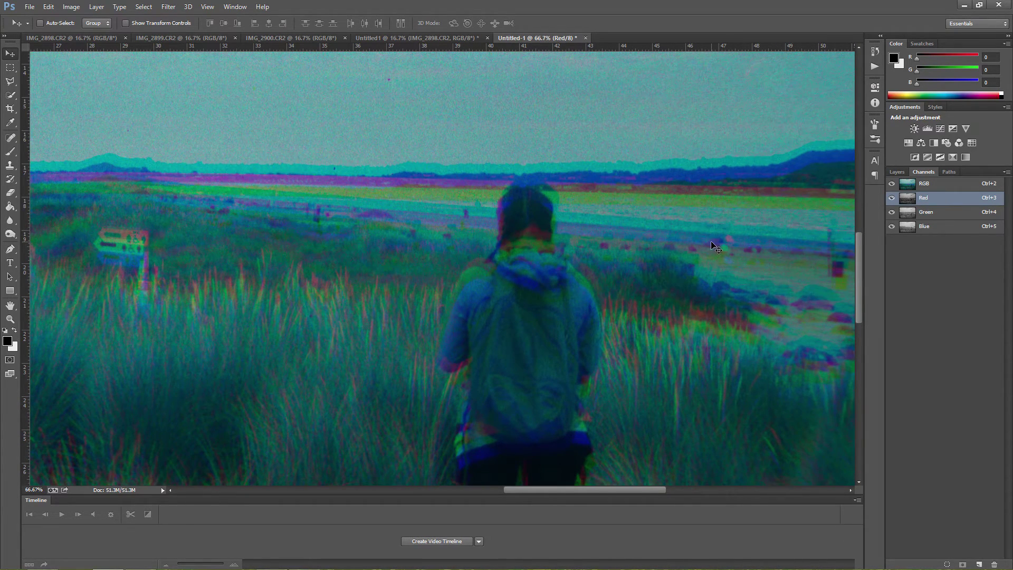
key(Down)
key(Down)
key(Down)
key(Down)
key(Down)
key(Down)
key(Down)
key(Down)
key(Down)
key(Down)
key(Down)
key(Down)
key(Down)
key(Down)
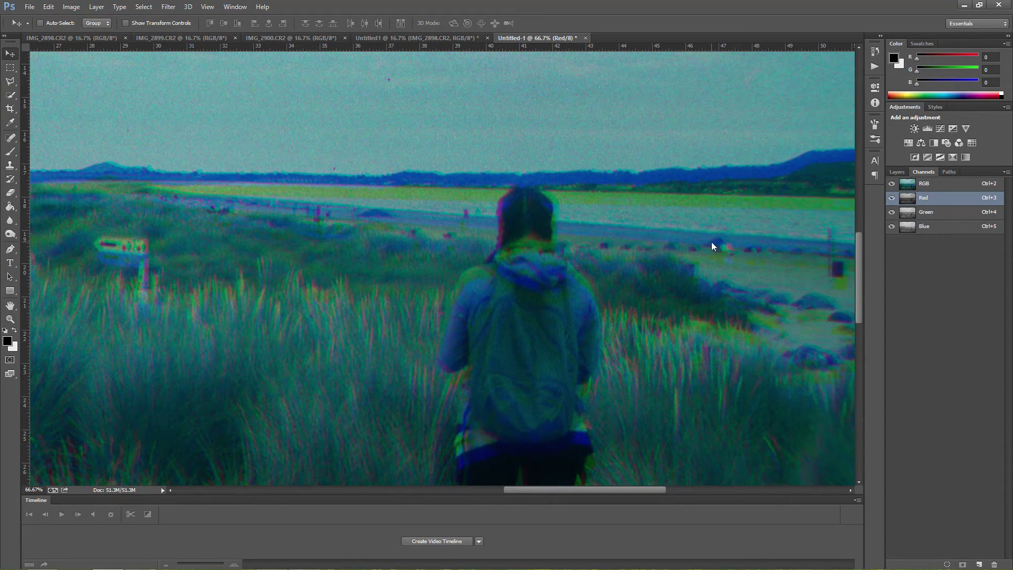
key(Left)
key(Left)
key(Left)
key(Left)
key(Left)
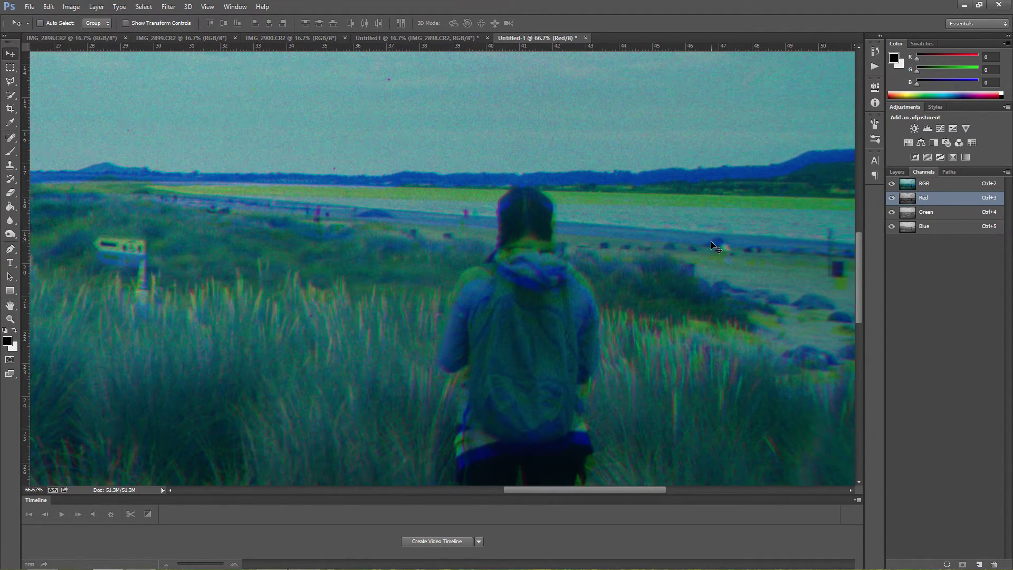
key(Left)
key(Left)
key(Left)
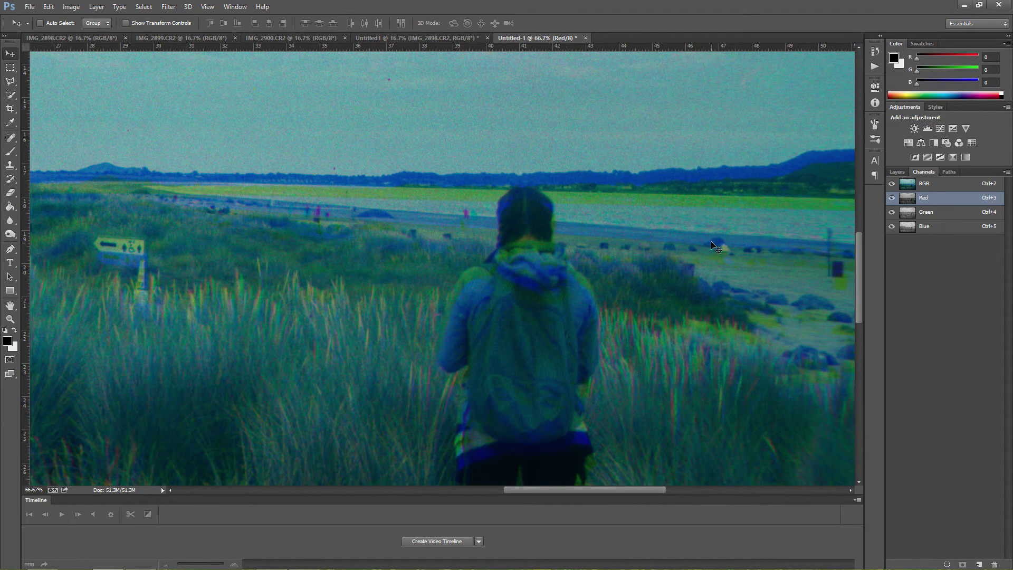
- Align the Blue channel with the Red and Green channels and examine the alignment across the picture
key(ctrl+5)
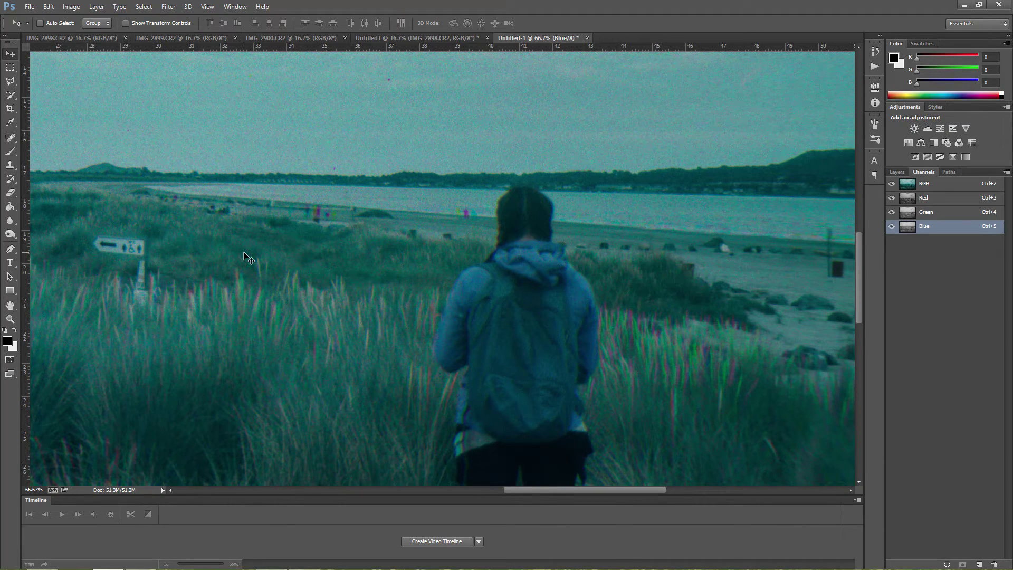
key(ctrl+minus)
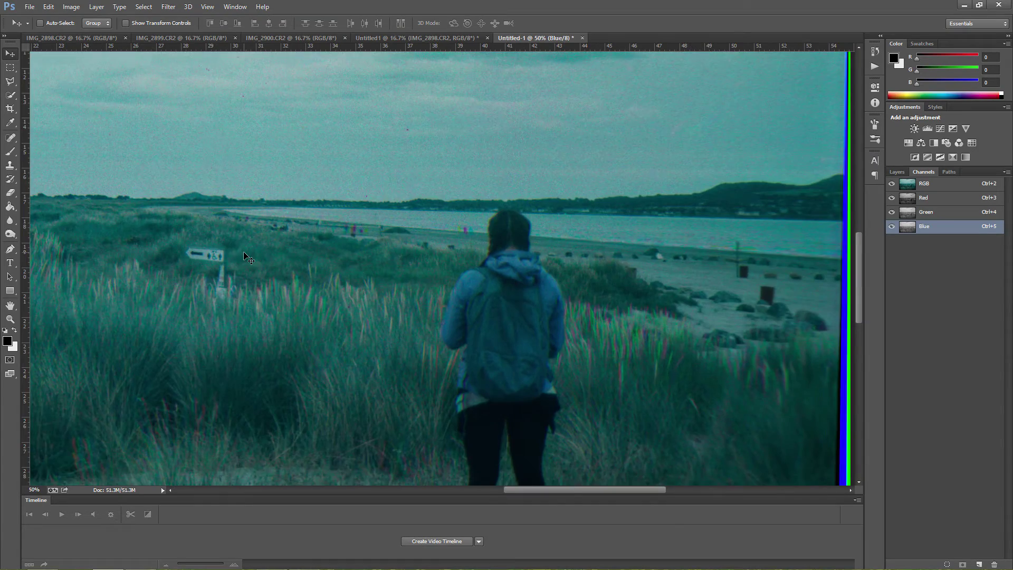
key(ctrl+minus)
key(ctrl+plus)
scroll(245, 257, up, 2)
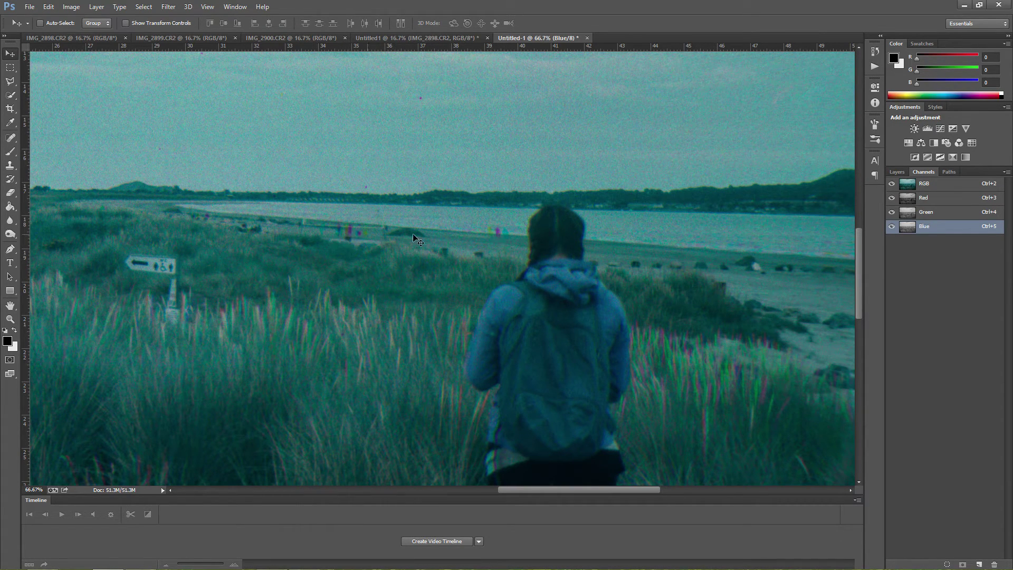
scroll(475, 232, down, 3)
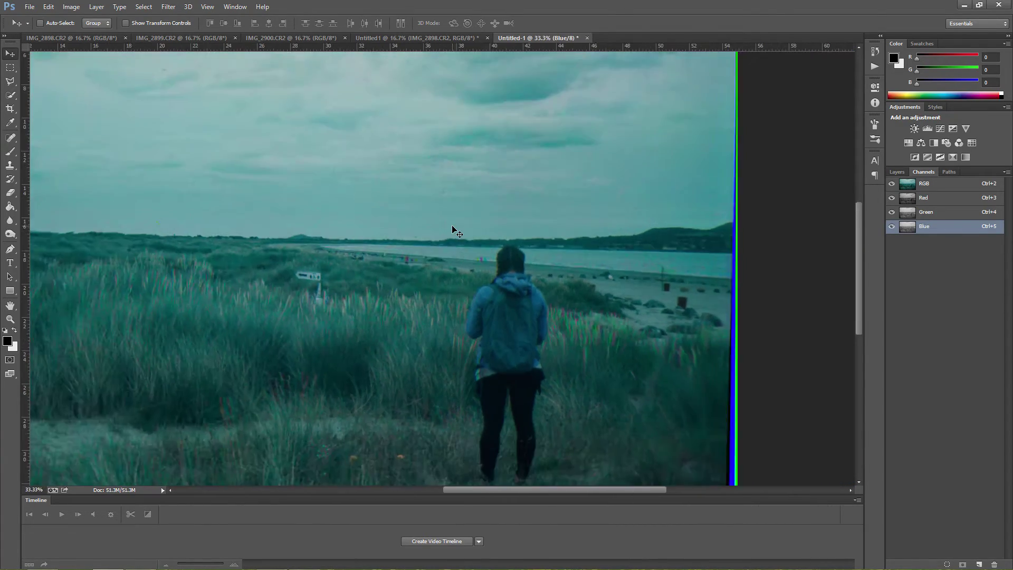
scroll(414, 287, down, 1)
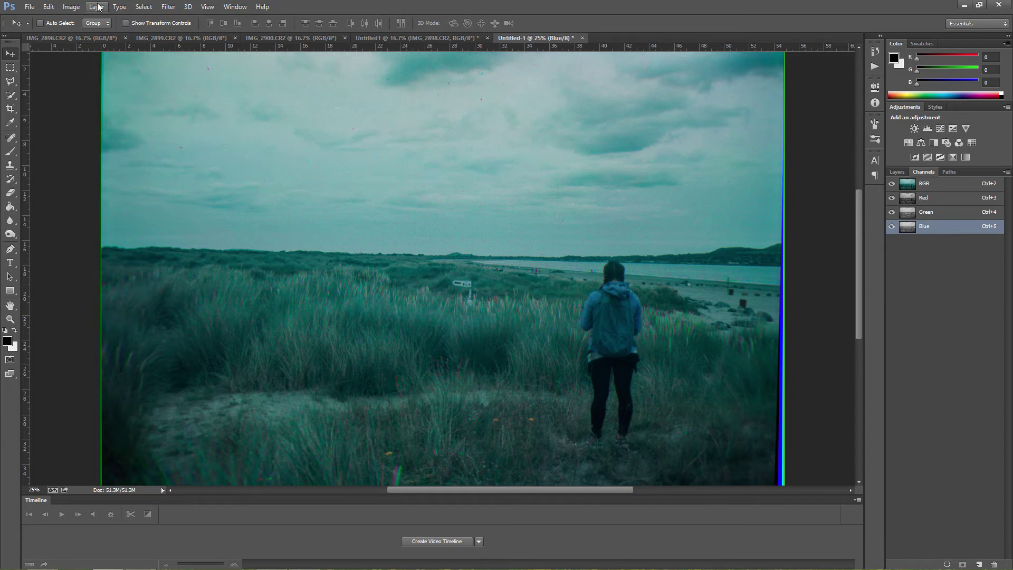
- Darken the Blue channel's midtones slightly with Curves, using a point at input 122 and output 109
click(71, 7)
mouse_move(89, 33)
key(ctrl+m)
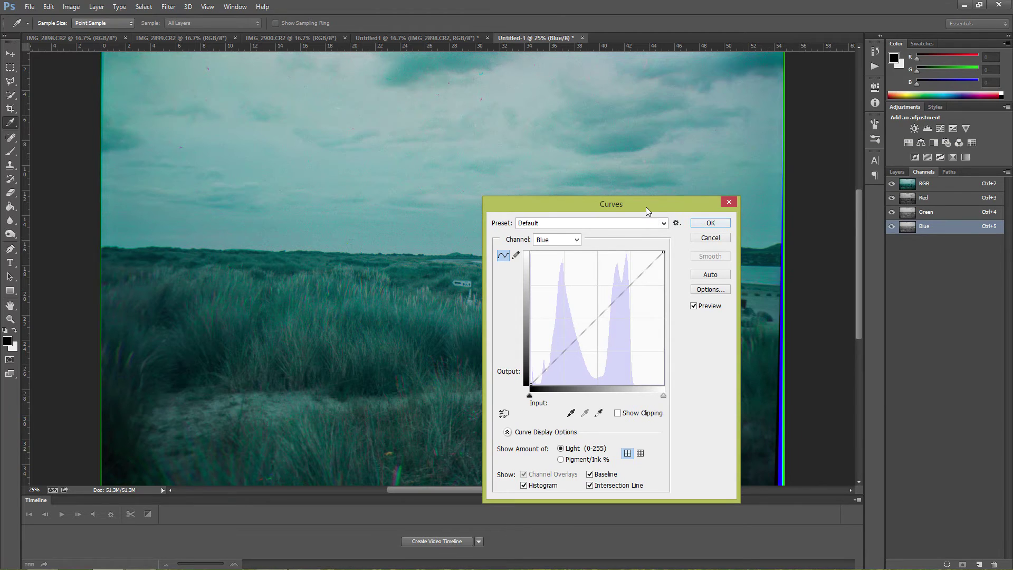
drag(646, 207, 840, 164)
mouse_move(784, 283)
mouse_down()
mouse_move(786, 268)
mouse_move(788, 286)
mouse_up()
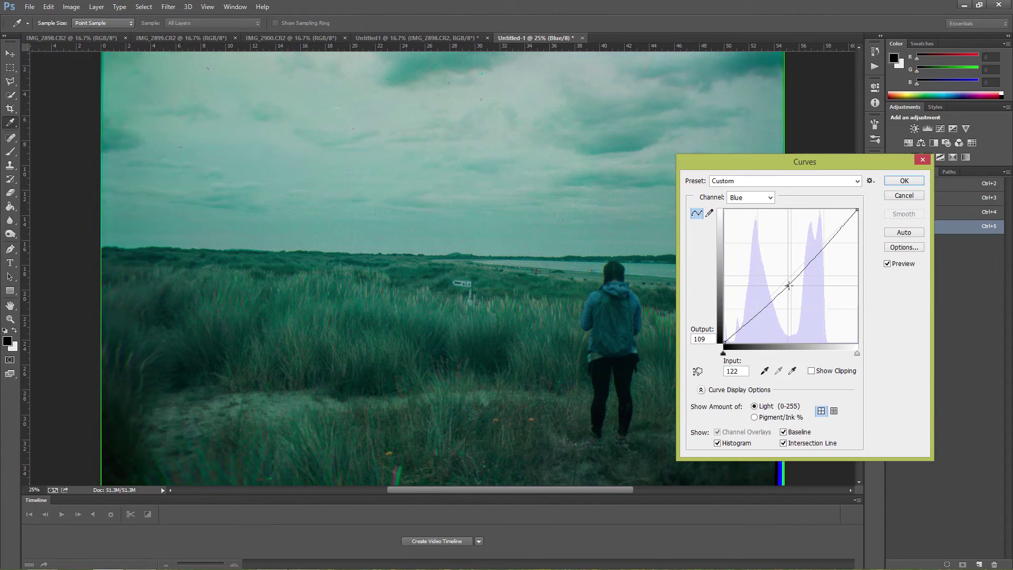
click(903, 180)
- Brighten the Red channel with Curves by raising a point in the midtones to counter the green cast
click(950, 200)
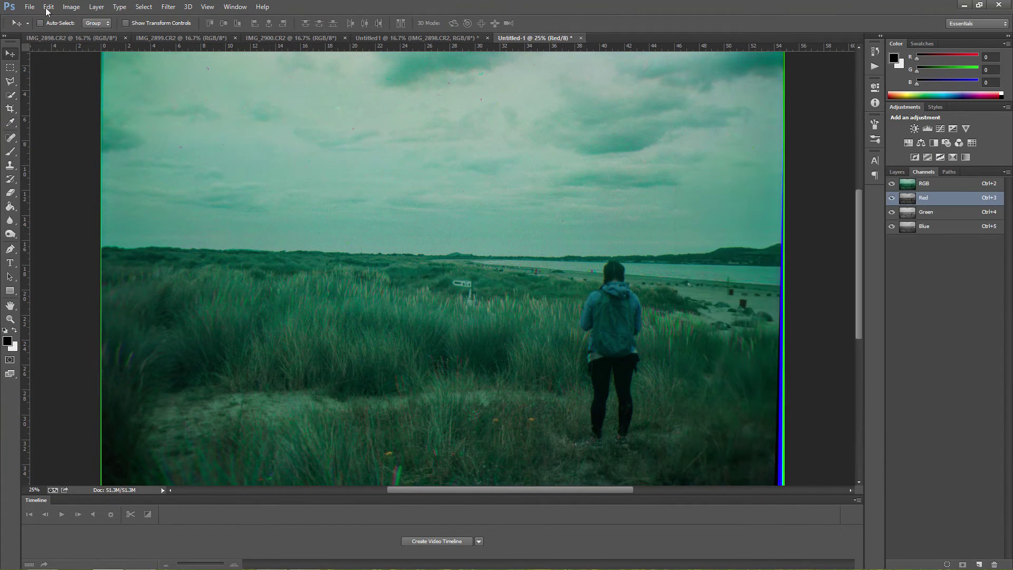
click(68, 7)
click(47, 14)
click(71, 7)
click(206, 51)
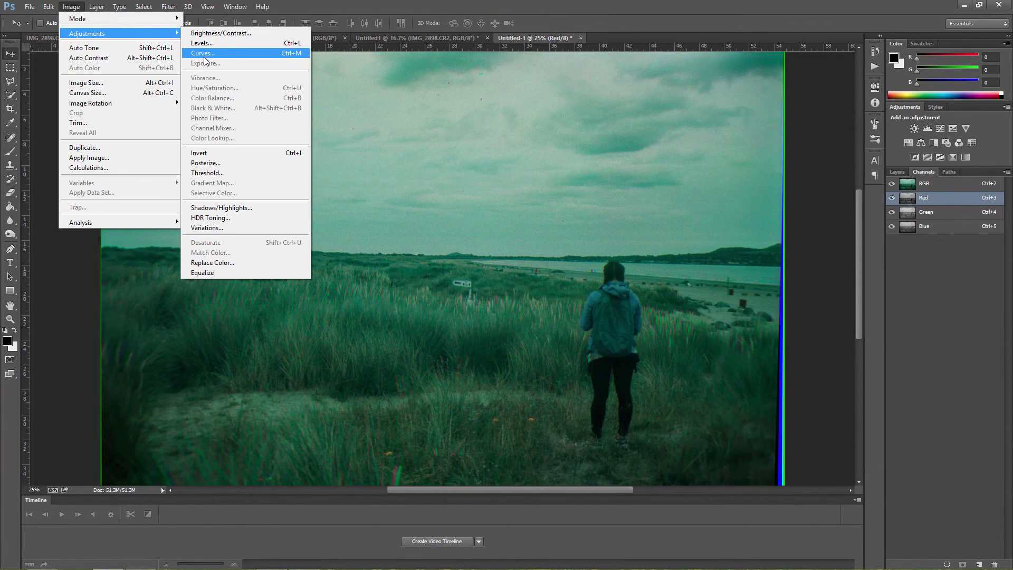
click(205, 53)
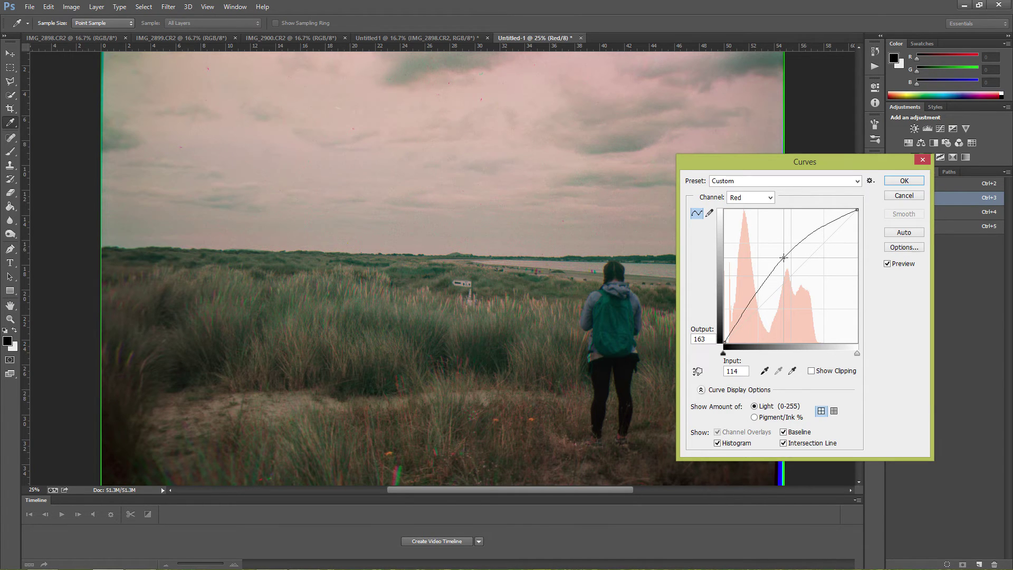
drag(784, 257, 785, 259)
drag(802, 162, 773, 161)
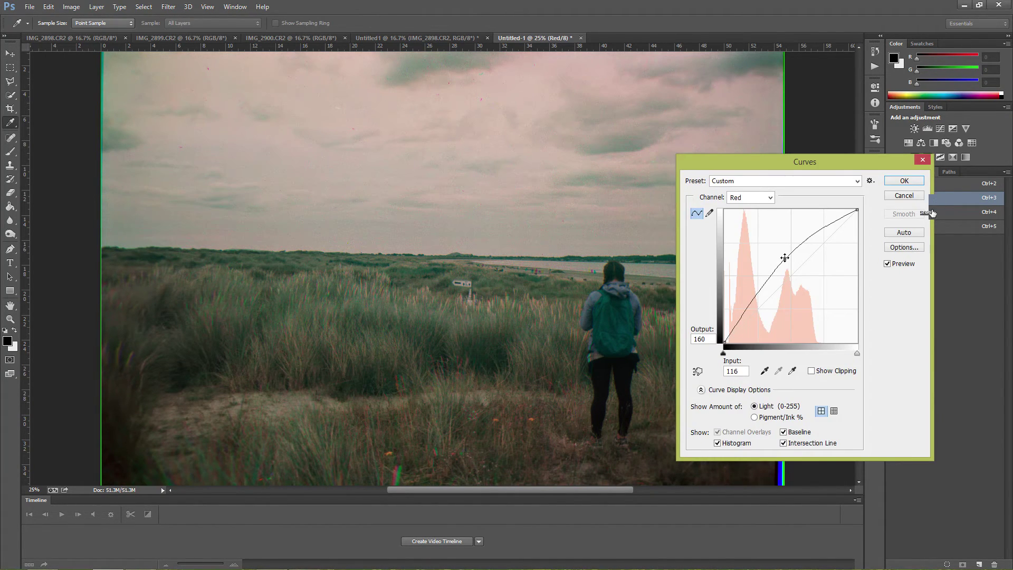
key(Return)
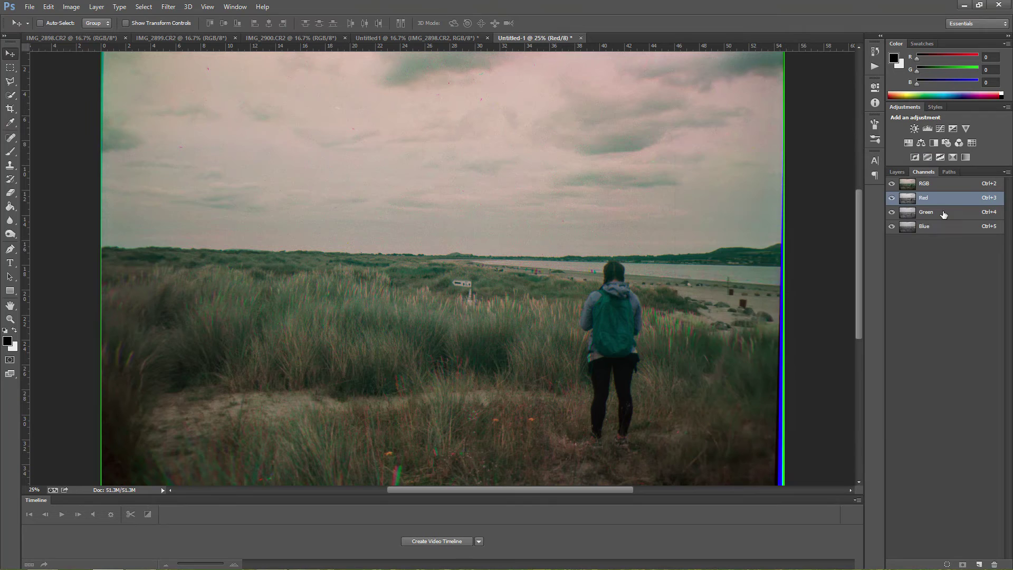
- Fine-tune the Green channel's midtones with Curves, using a point at input 136 and output 139
click(72, 7)
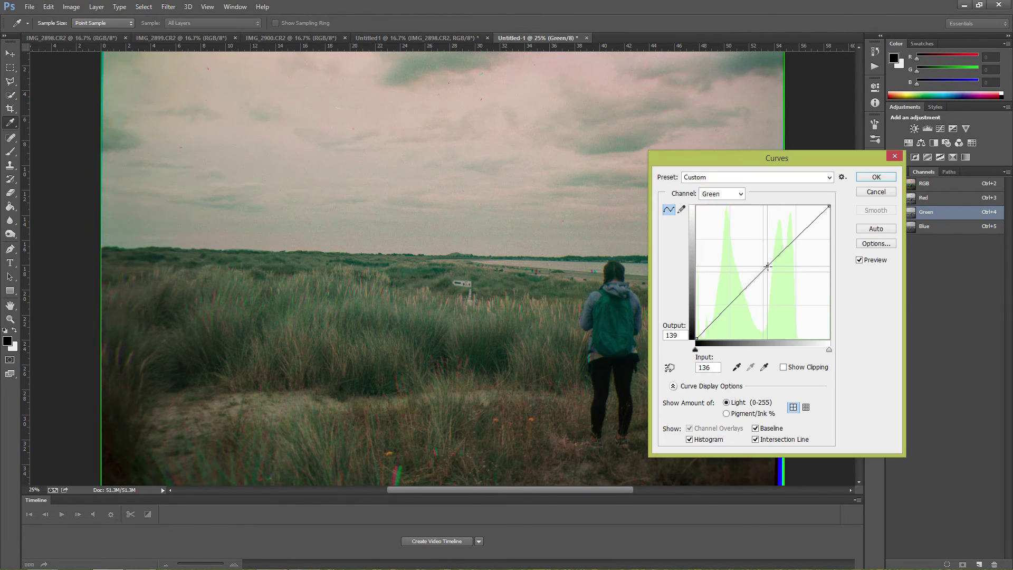
drag(768, 268, 768, 266)
click(768, 266)
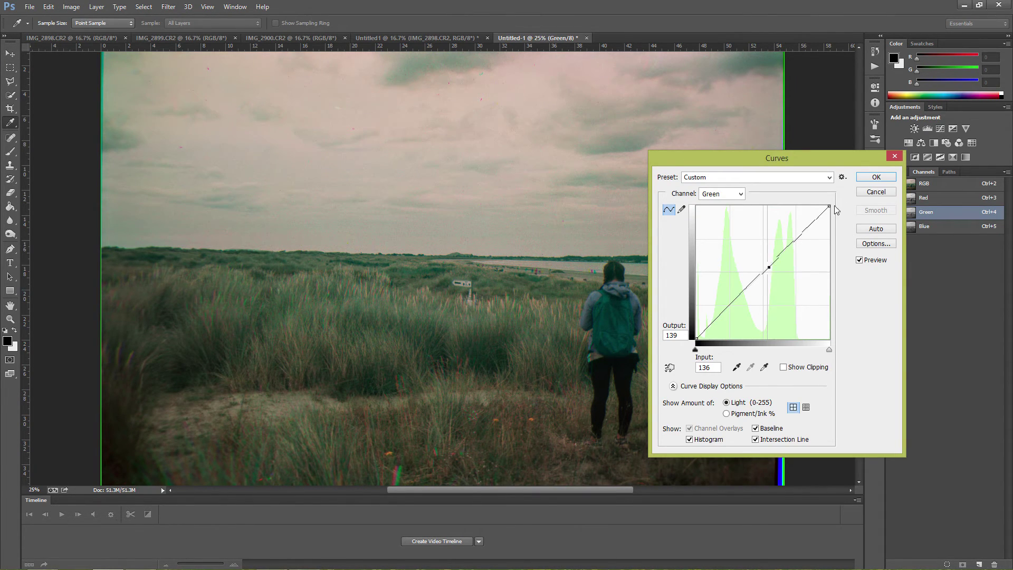
click(882, 178)
key(v)
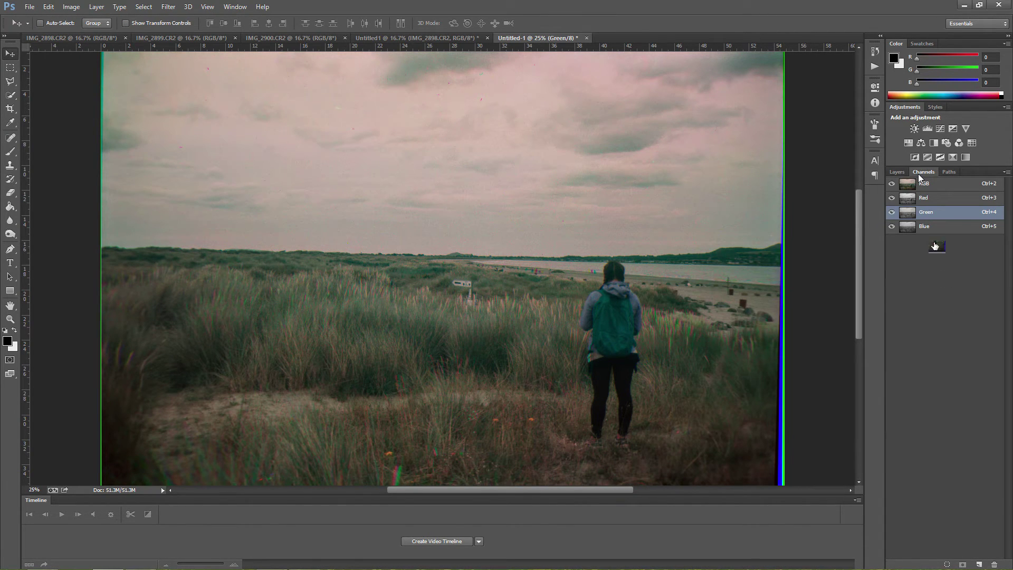
- Add a Curves adjustment layer that brightens the whole beach image, lifting the highlights with extra points for the shadows
click(898, 172)
click(941, 129)
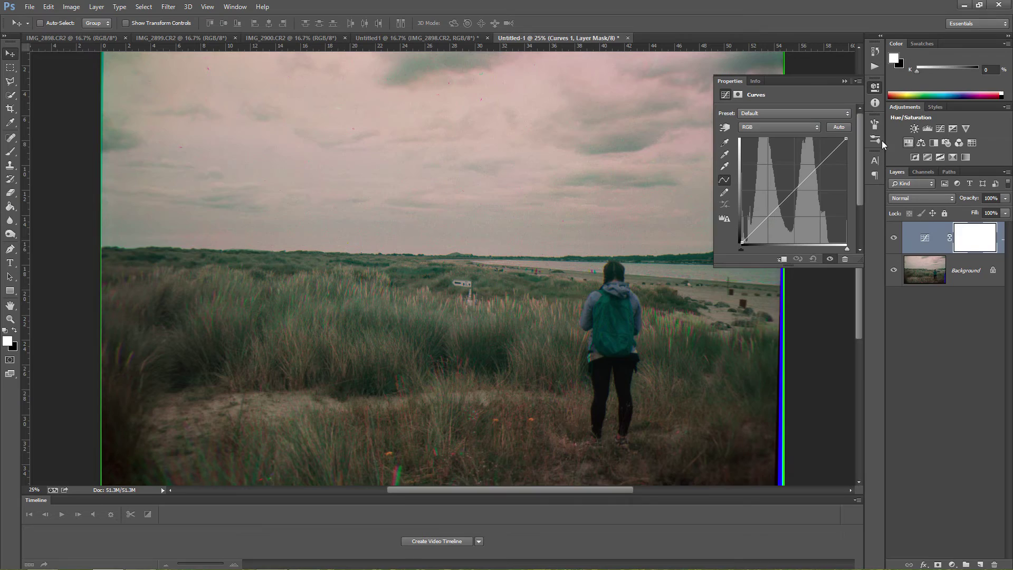
drag(787, 197, 787, 183)
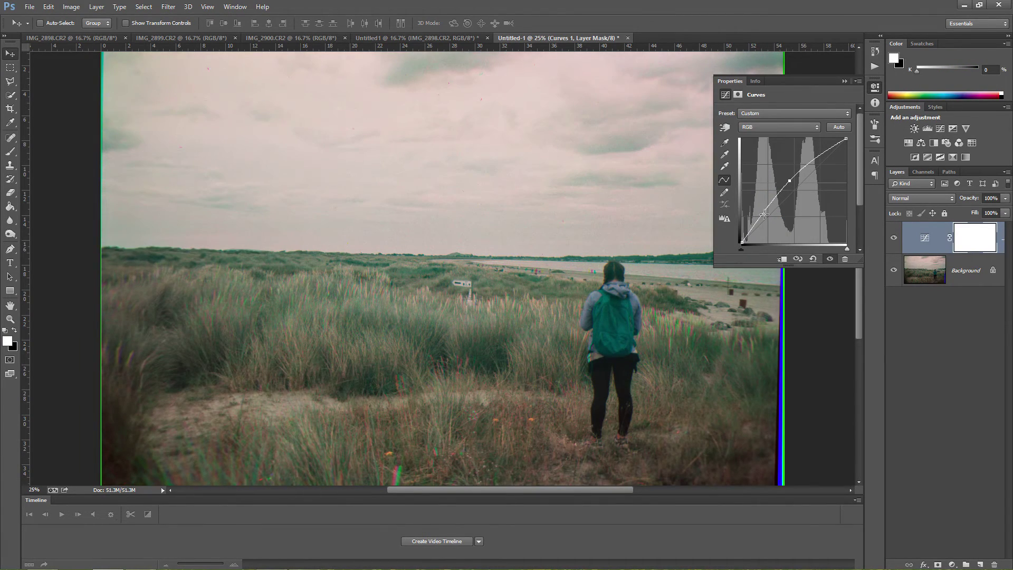
drag(763, 216, 763, 217)
drag(790, 181, 824, 157)
click(845, 81)
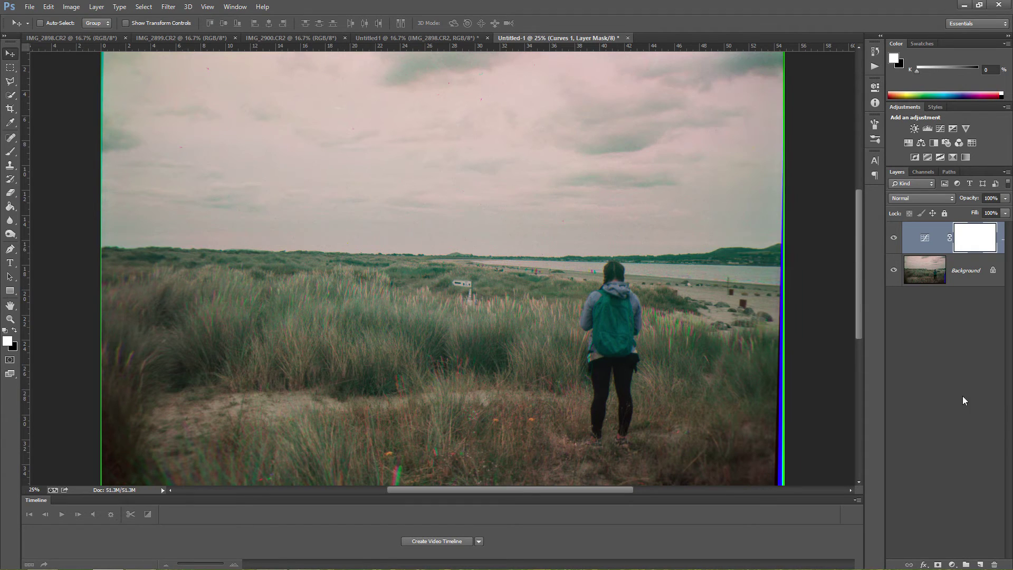
click(962, 395)
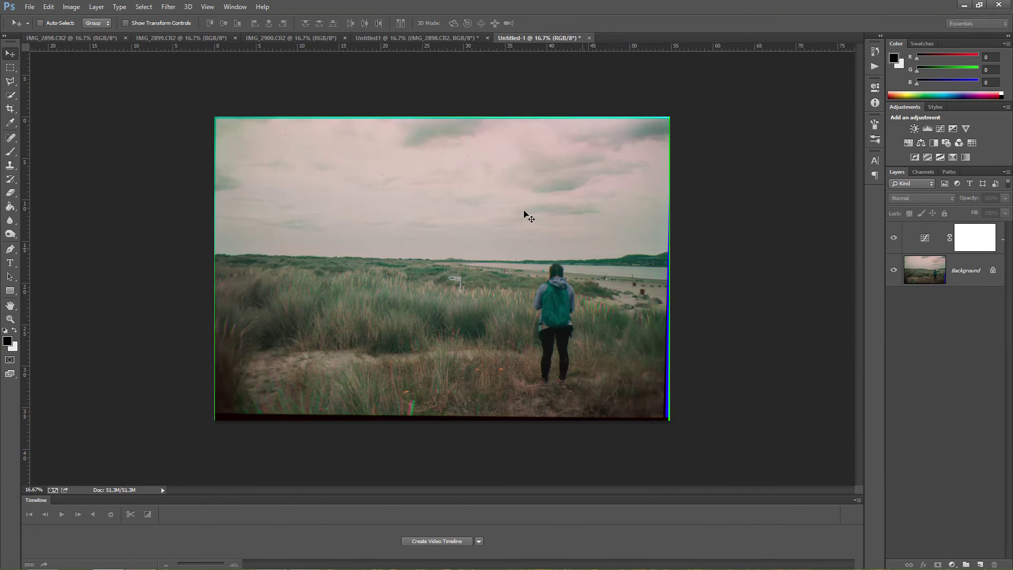
- Open the further black-and-white garden photos, IMG_2914.jpg through IMG_2919.jpg
click(30, 6)
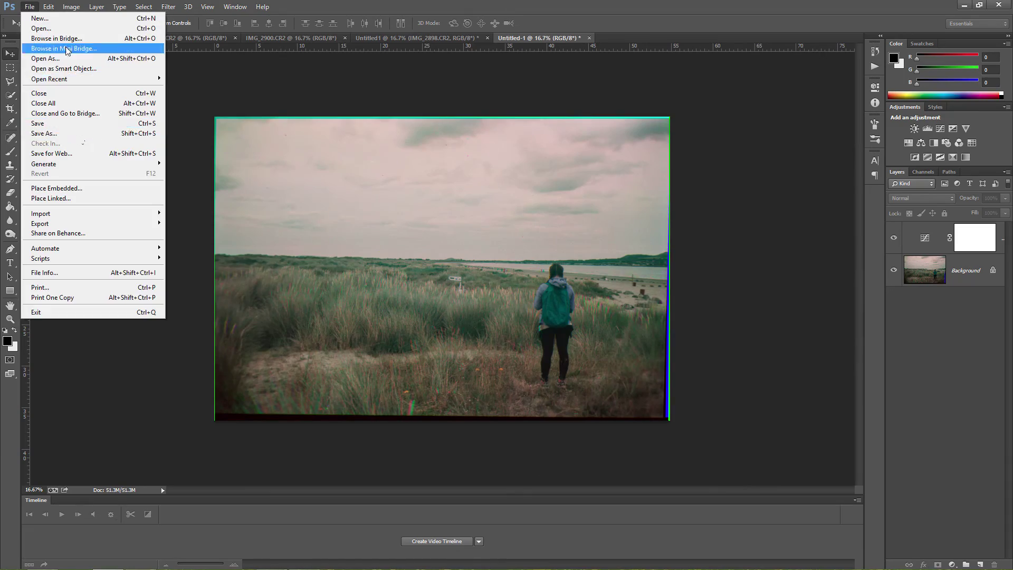
click(41, 28)
click(125, 123)
shift+click(422, 123)
click(555, 321)
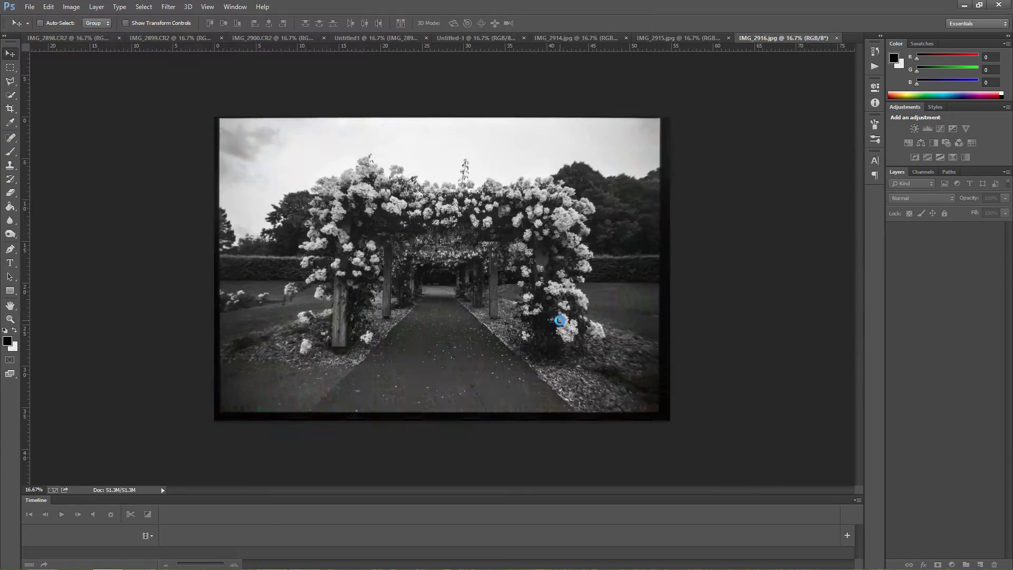
- Load only IMG_2917.jpg, IMG_2918.jpg and IMG_2919.jpg into a layer stack with automatic source image alignment
click(30, 7)
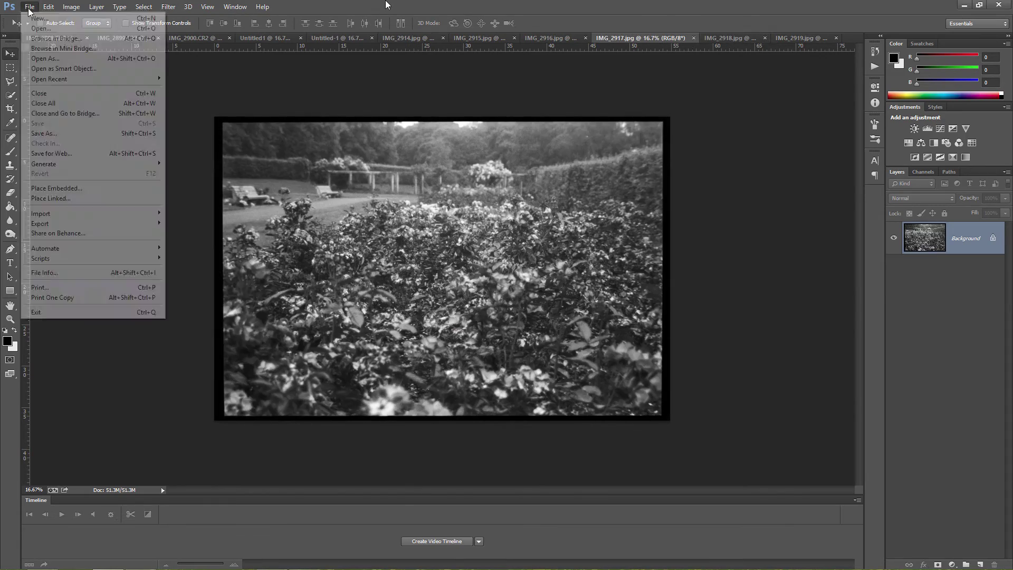
mouse_move(137, 264)
click(230, 364)
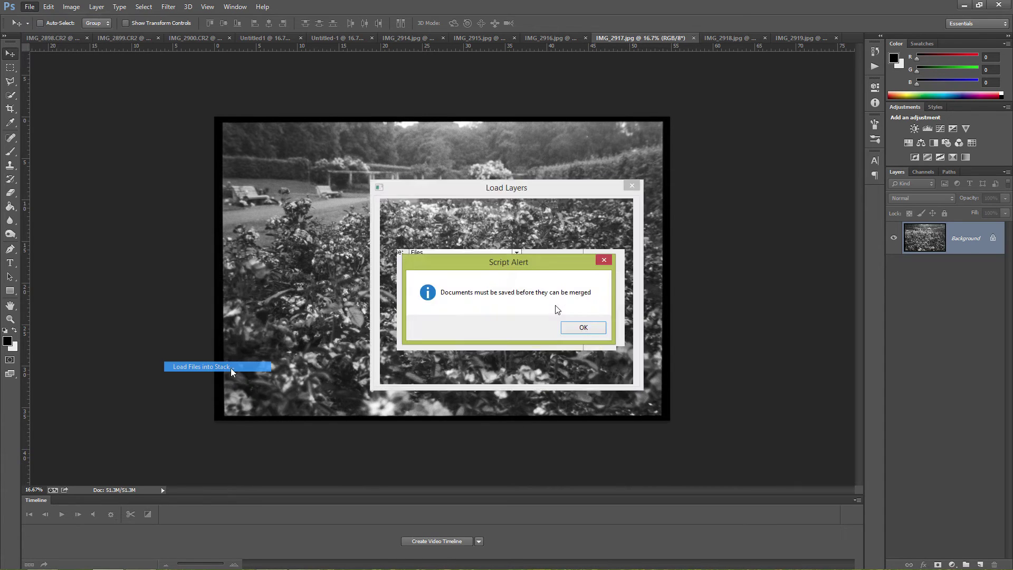
click(584, 325)
click(459, 313)
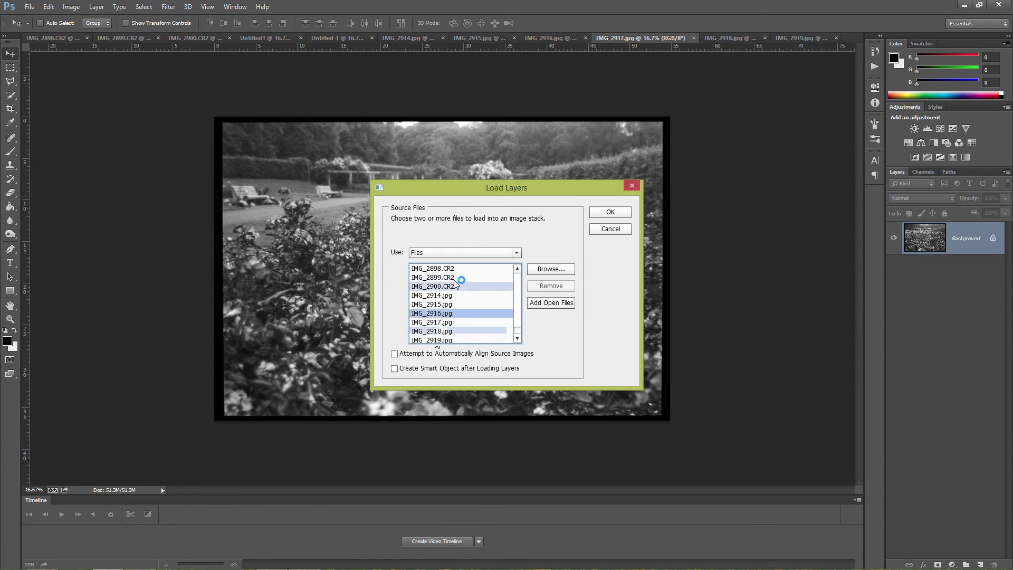
shift+click(454, 272)
click(551, 286)
click(394, 353)
click(610, 212)
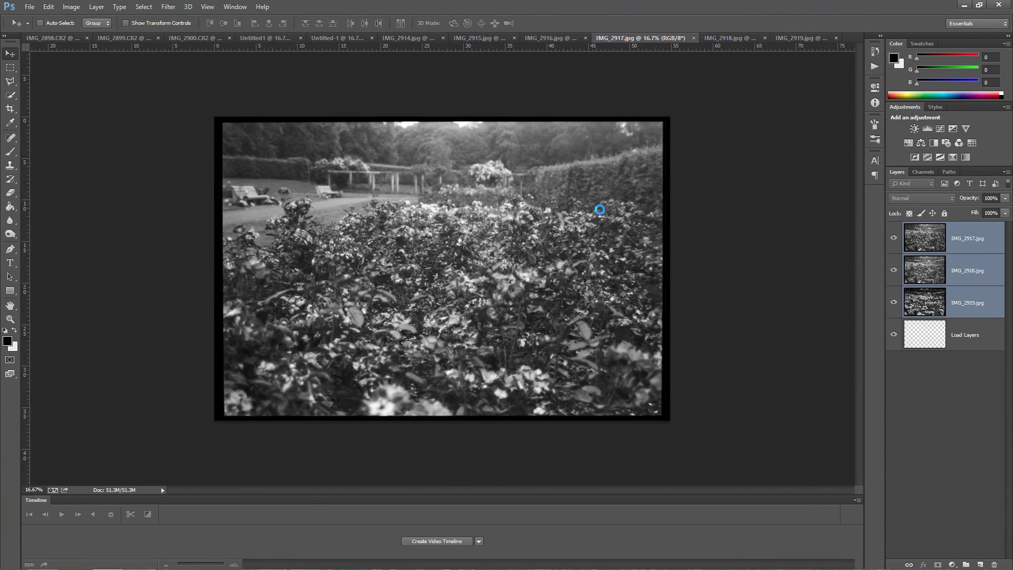
- Combine the three rose-garden layers into the Red, Green and Blue channels of a new document and clear the selection
click(938, 261)
drag(894, 238, 895, 274)
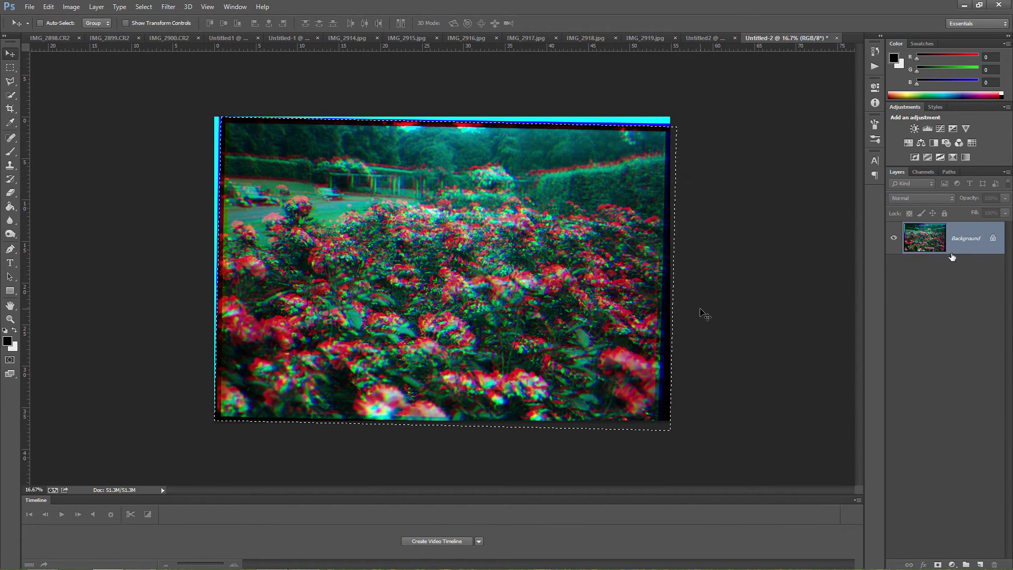
key(ctrl+d)
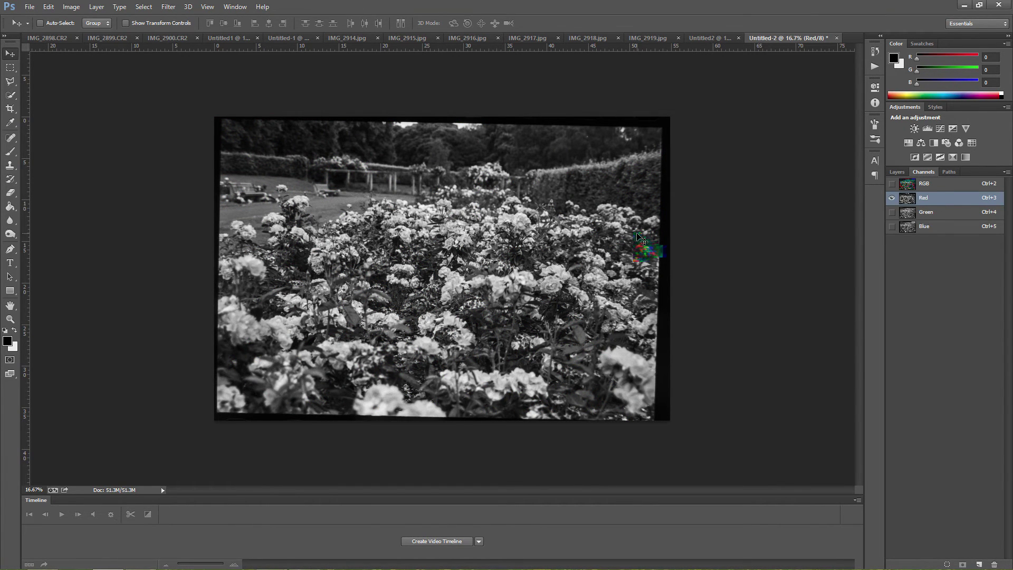
- Nudge the rose image's Red channel right and down to line it up with the Green channel, with all channels visible
key(grave)
key(ctrl+plus)
key(ctrl+plus)
key(ctrl+plus)
key(ctrl+plus)
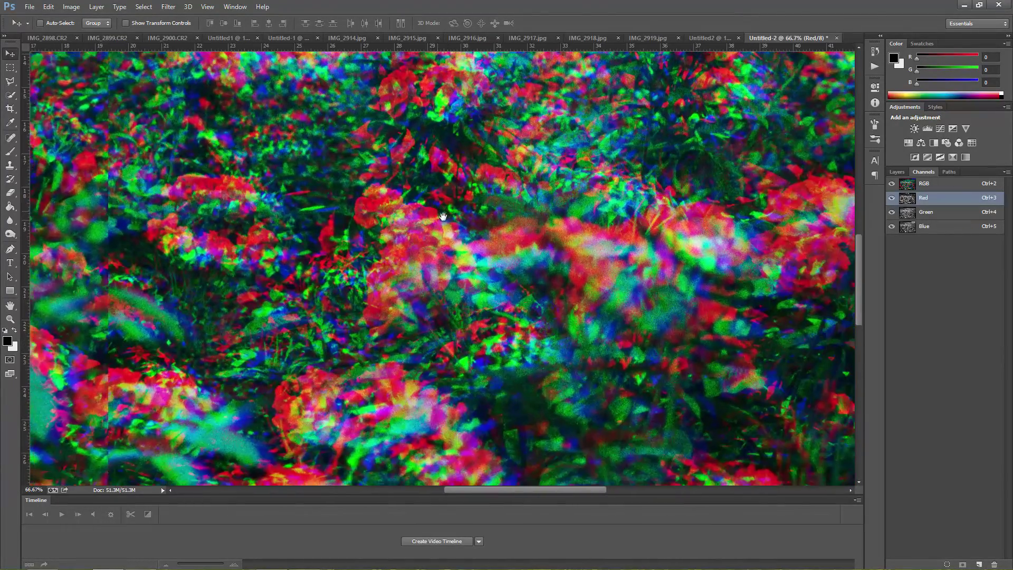
drag(506, 279, 412, 252)
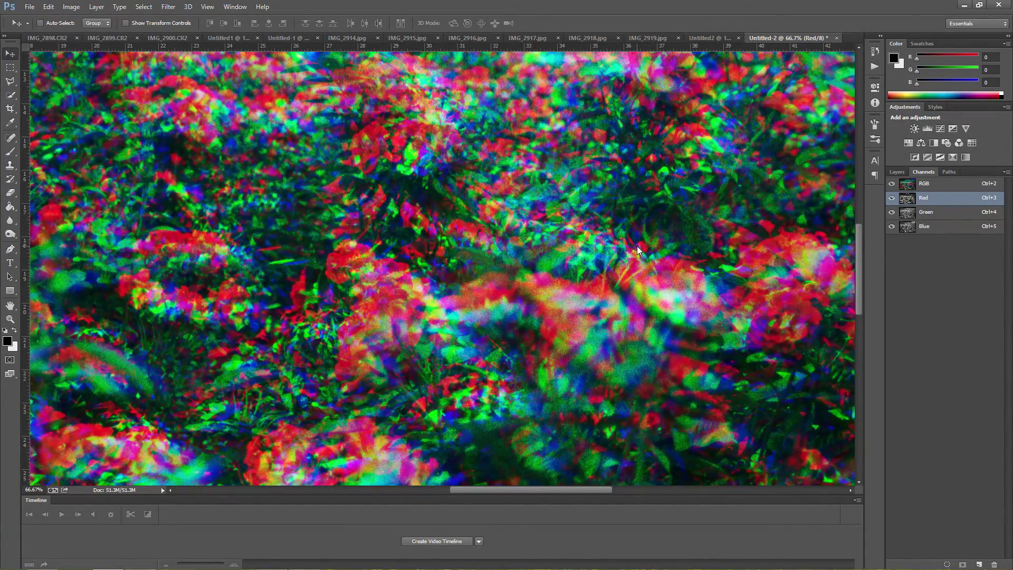
key(shift+Right)
key(shift+Right)
key(shift+Right)
key(shift+Down)
key(shift+Down)
key(shift+Down)
key(shift+Right)
key(shift+Down)
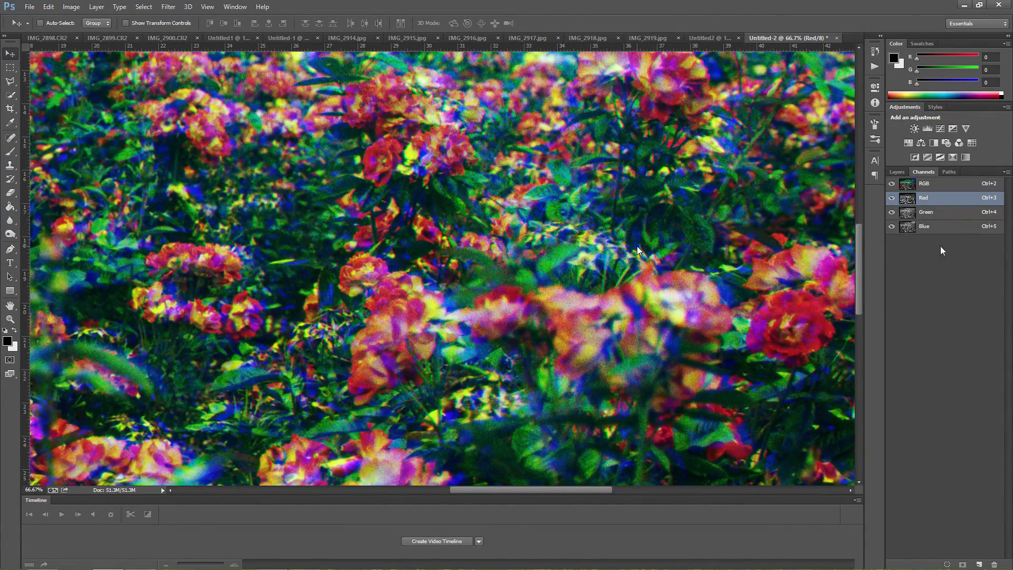
- Nudge the rose image's Blue channel left and up to line it up with the Red and Green channels
key(ctrl+4)
key(ctrl+5)
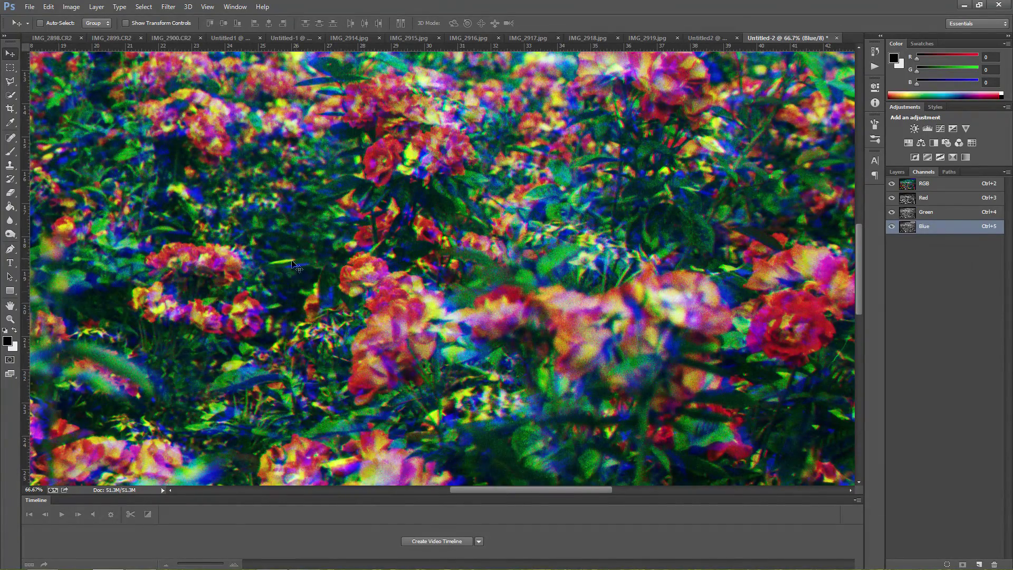
key(shift+Left)
key(shift+Left)
key(shift+Left)
key(shift+Left)
key(shift+Left)
key(shift+Up)
key(ctrl+minus)
key(ctrl+minus)
key(ctrl+minus)
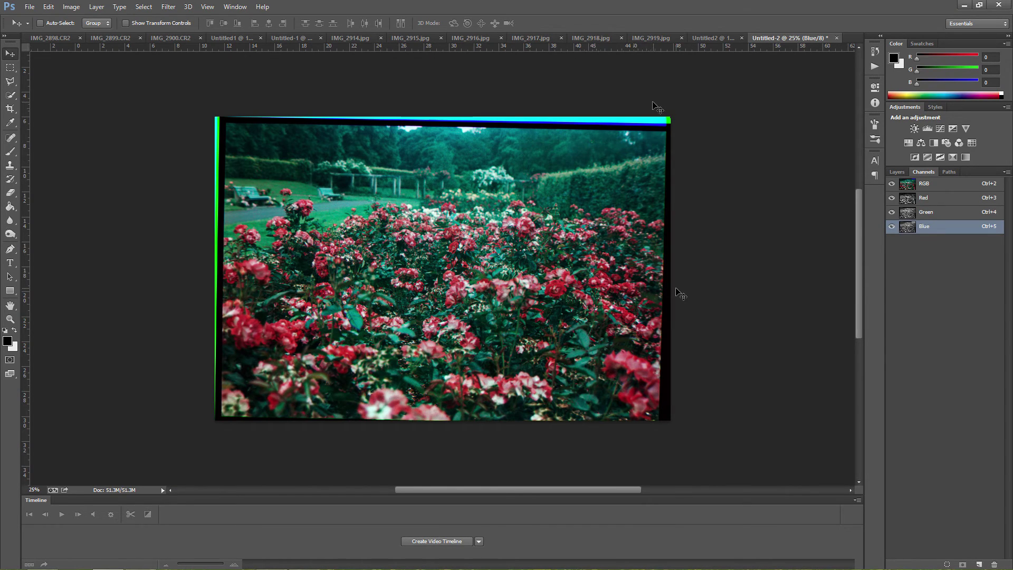
key(ctrl+minus)
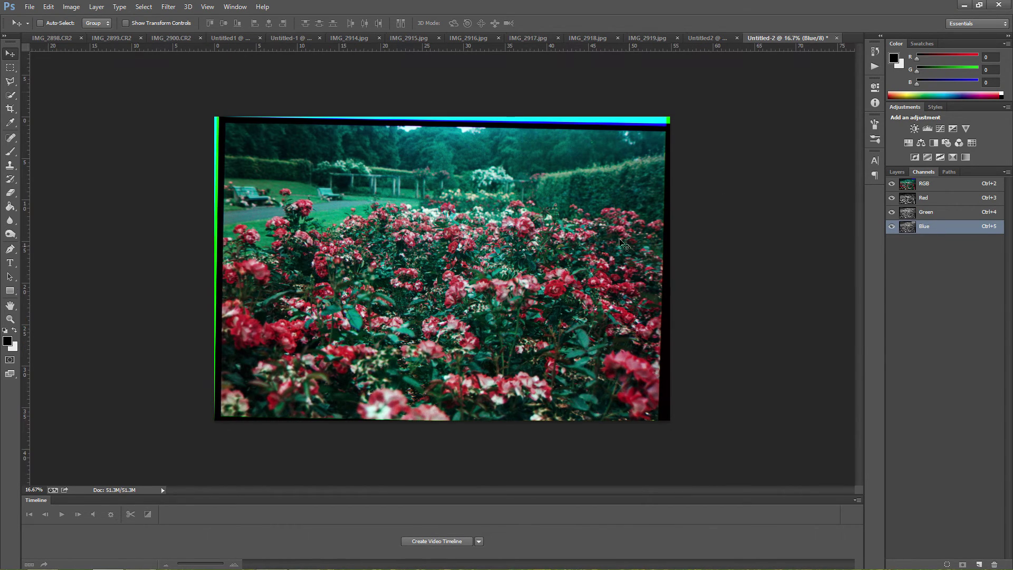
- Darken the Green channel's midtones with Curves, using input 134 and output 127, and brighten the Red channel's midtones
key(ctrl+4)
click(71, 6)
mouse_move(87, 33)
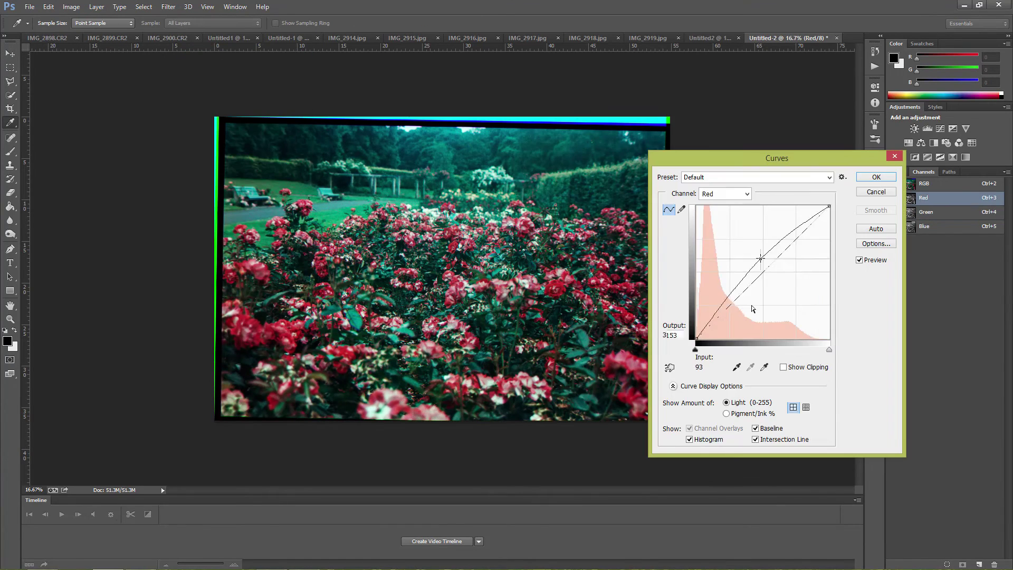
drag(761, 258, 758, 254)
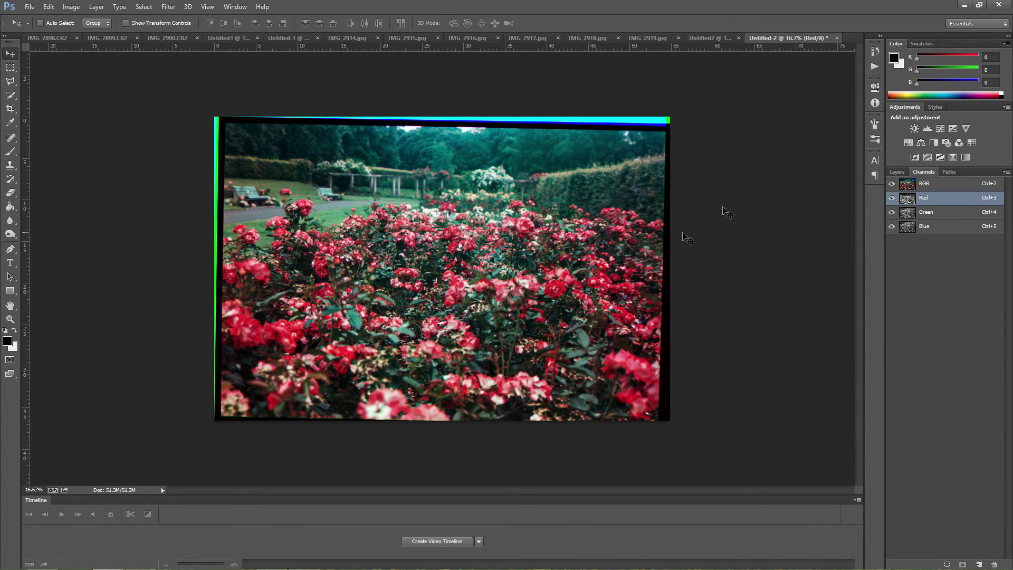
- Examine the channel alignment and colour balance across the rose-garden picture
key(ctrl+plus)
key(ctrl+plus)
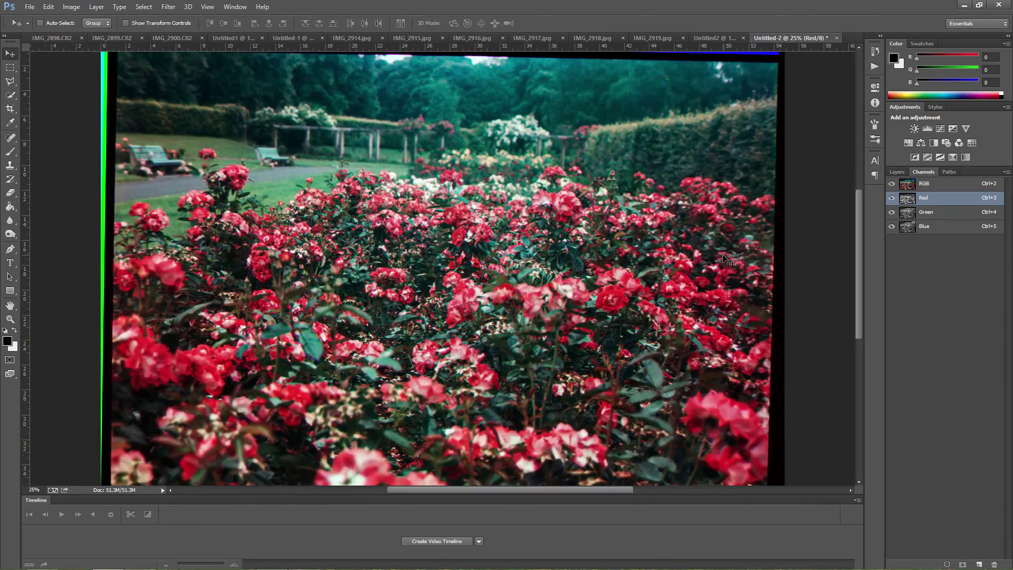
key(ctrl+minus)
key(ctrl+plus)
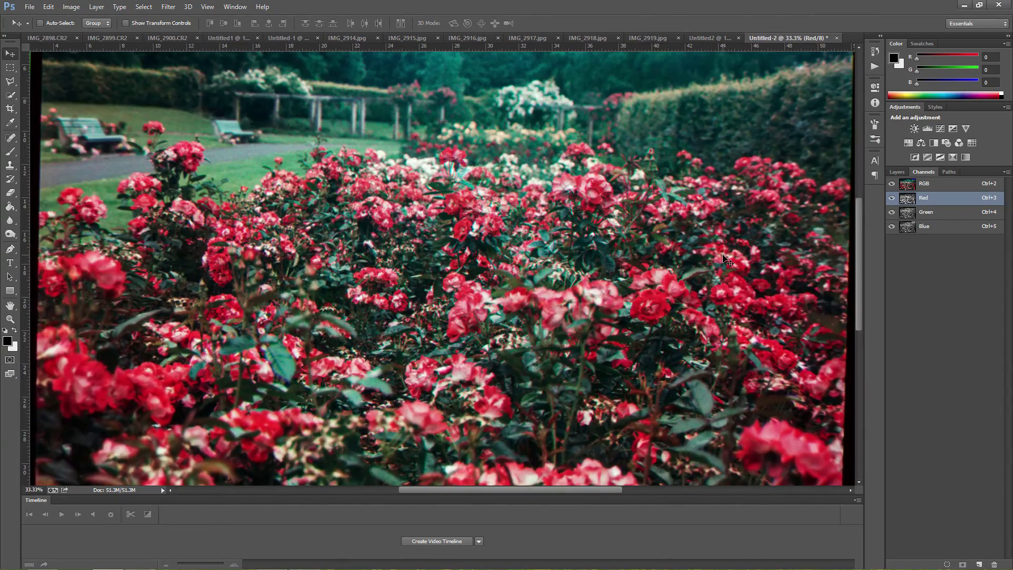
key(ctrl+minus)
key(ctrl+plus)
key(ctrl+plus)
key(ctrl+minus)
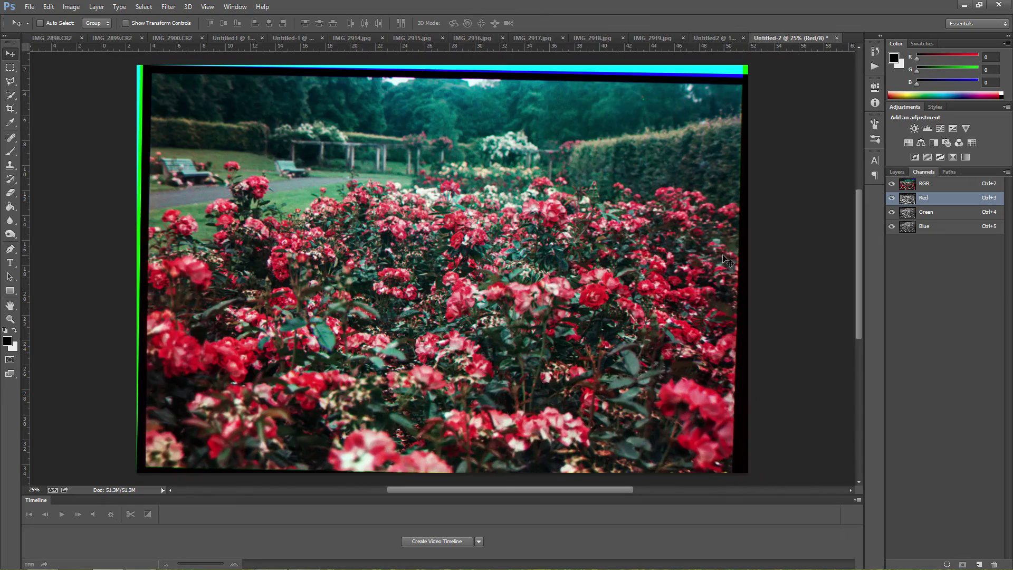
key(ctrl+plus)
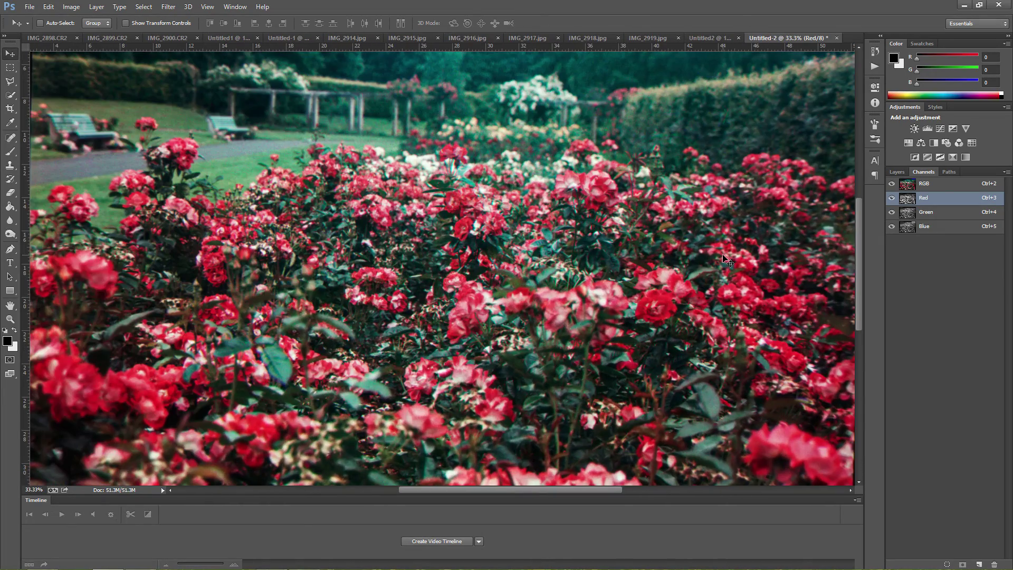
key(ctrl+minus)
key(ctrl+minus)
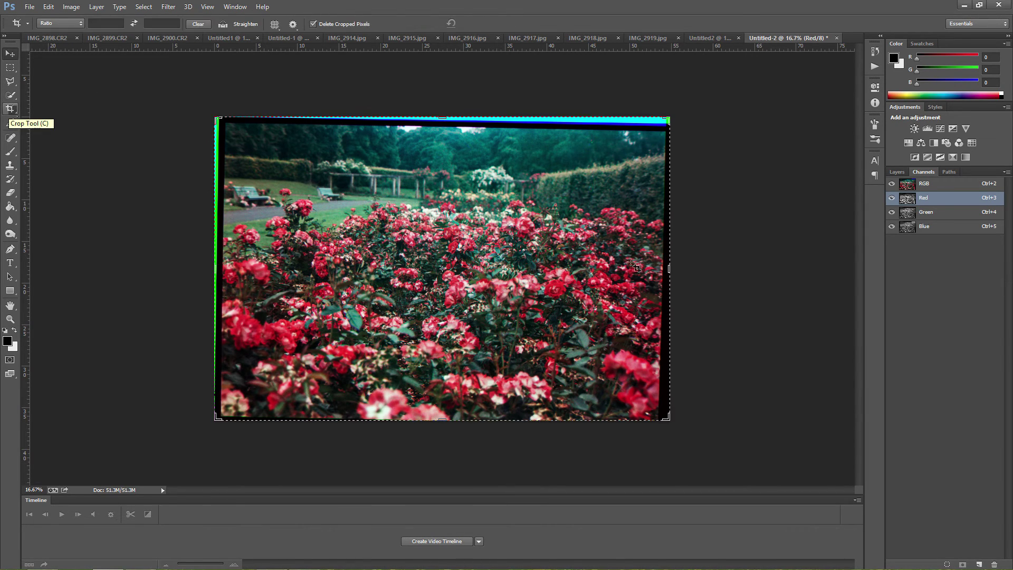
- Crop away the rose image's coloured and black borders, rotating the crop by -1.2° to straighten it
click(12, 113)
drag(731, 281, 743, 266)
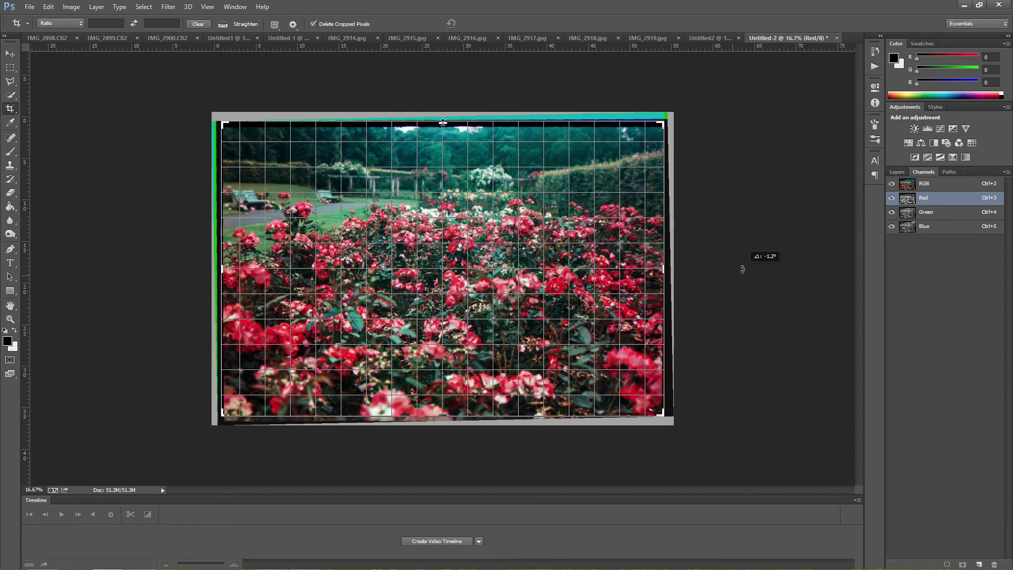
drag(742, 269, 743, 270)
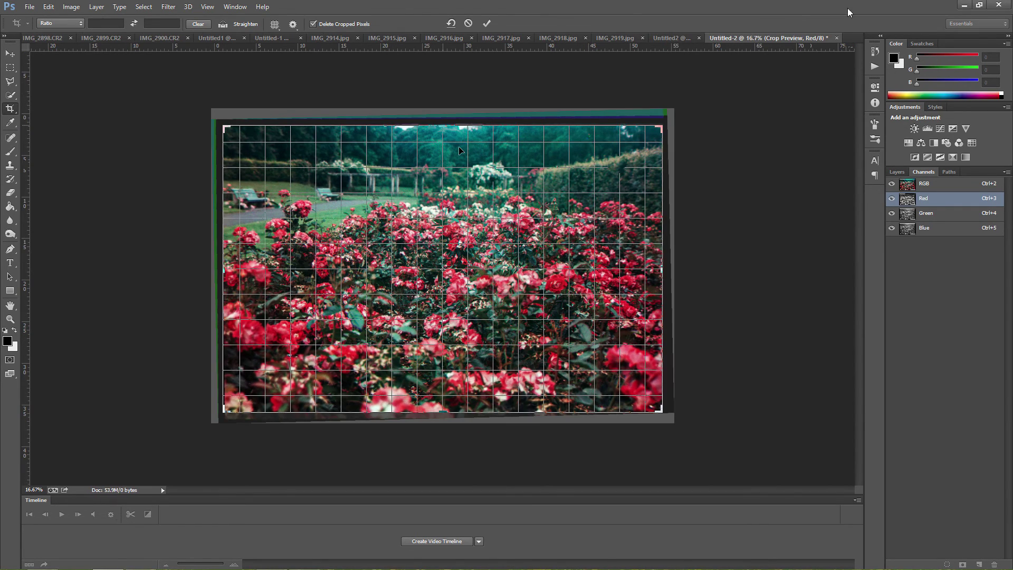
- Return to the beach composite and examine its channel alignment around the horizon, signpost and person
click(664, 39)
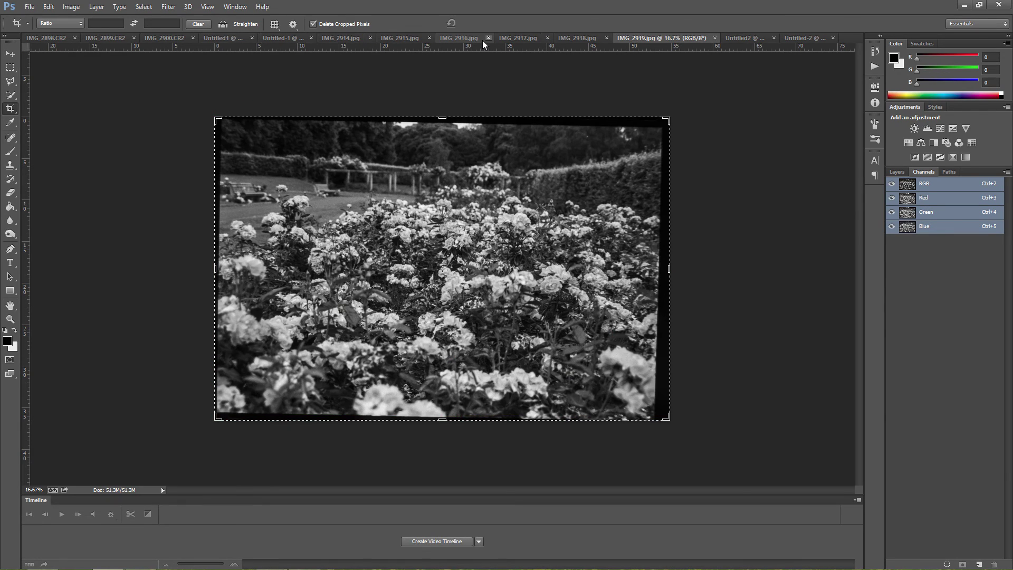
key(ctrl+plus)
key(ctrl+plus)
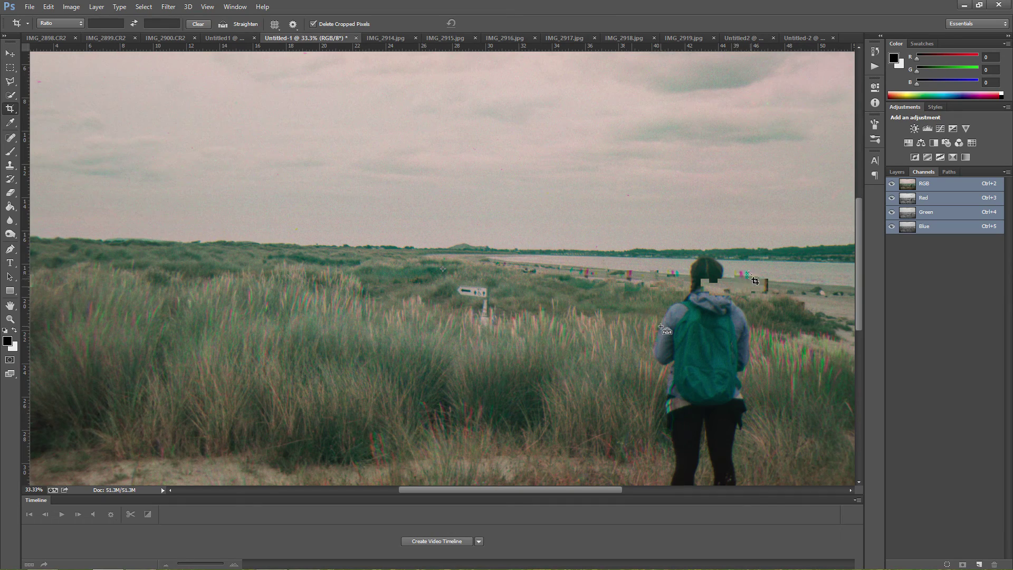
key(ctrl+plus)
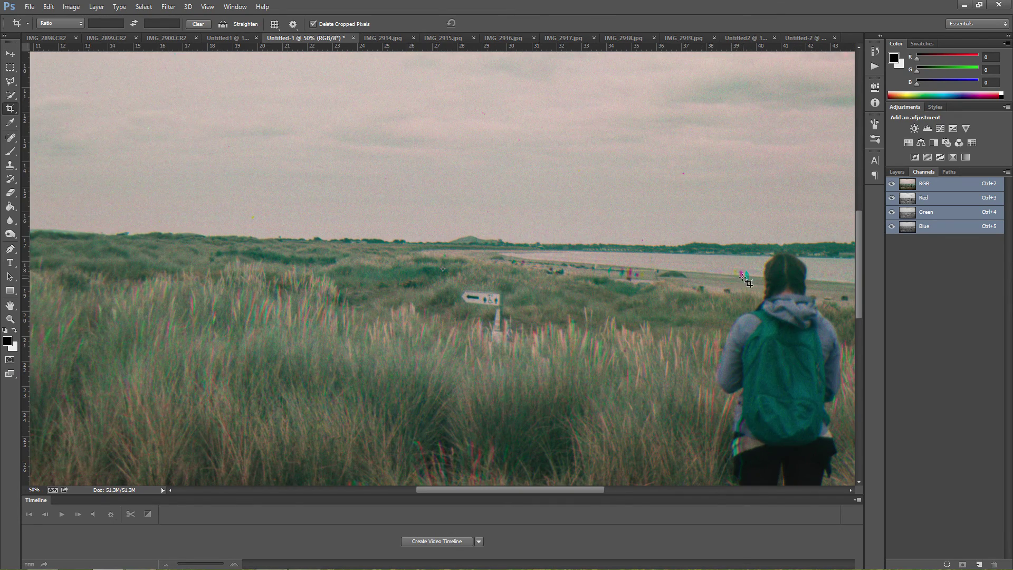
key(ctrl+minus)
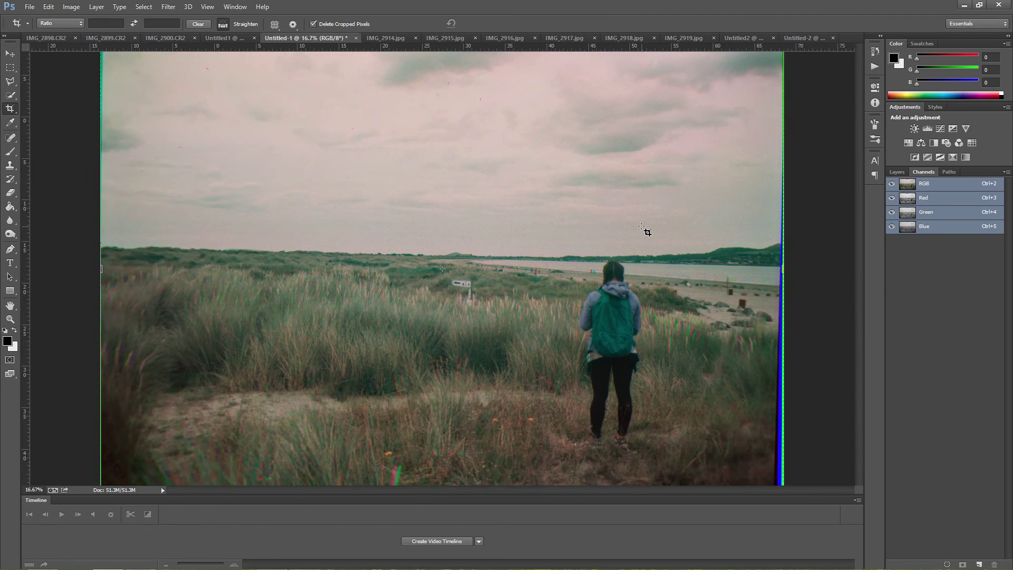
key(ctrl+minus)
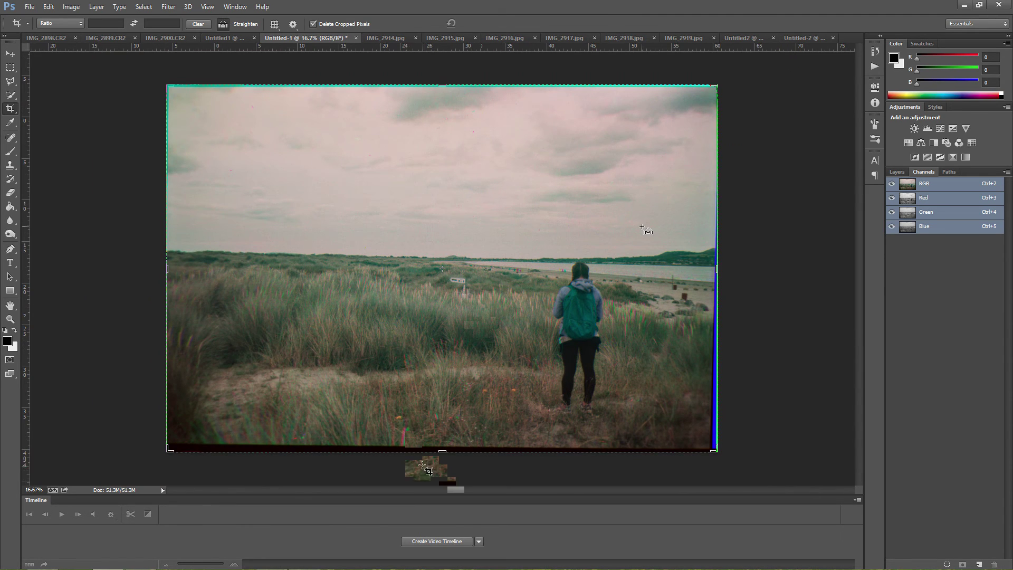
- Look over the beach and rose-garden composites and the black-and-white source photos, including IMG_2918 and the flower arch in IMG_2915
key(ctrl+plus)
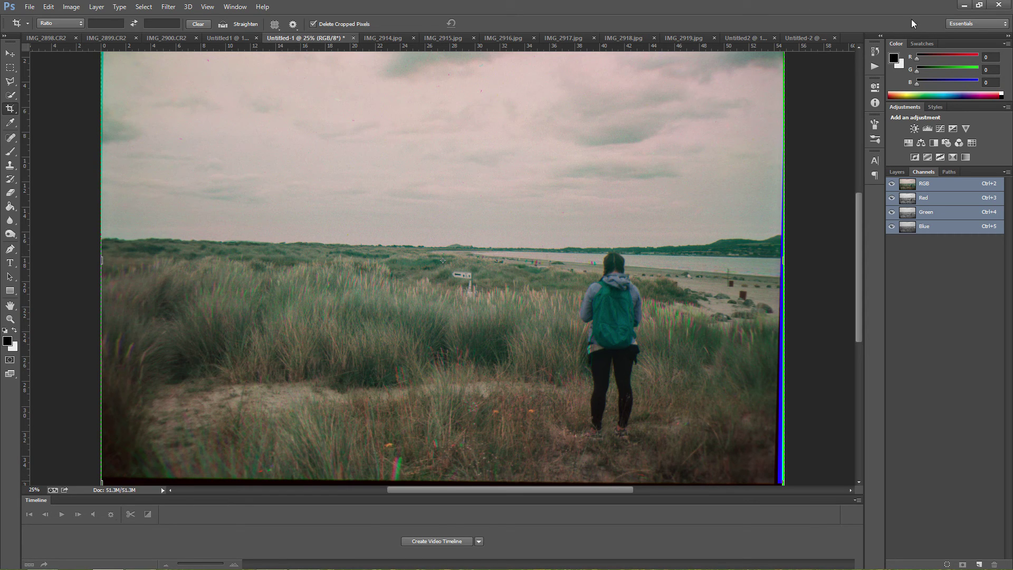
click(804, 38)
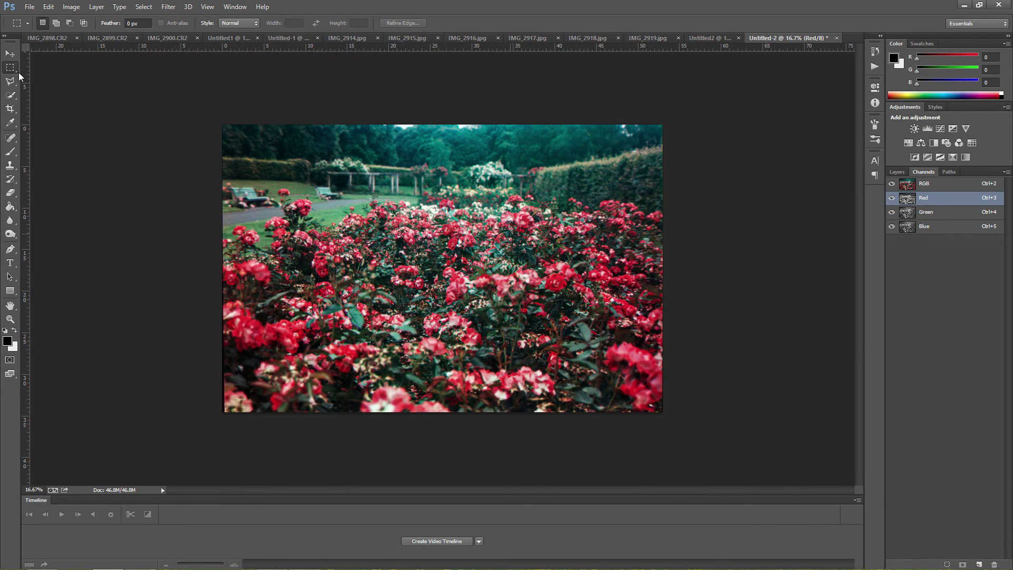
click(625, 39)
click(587, 36)
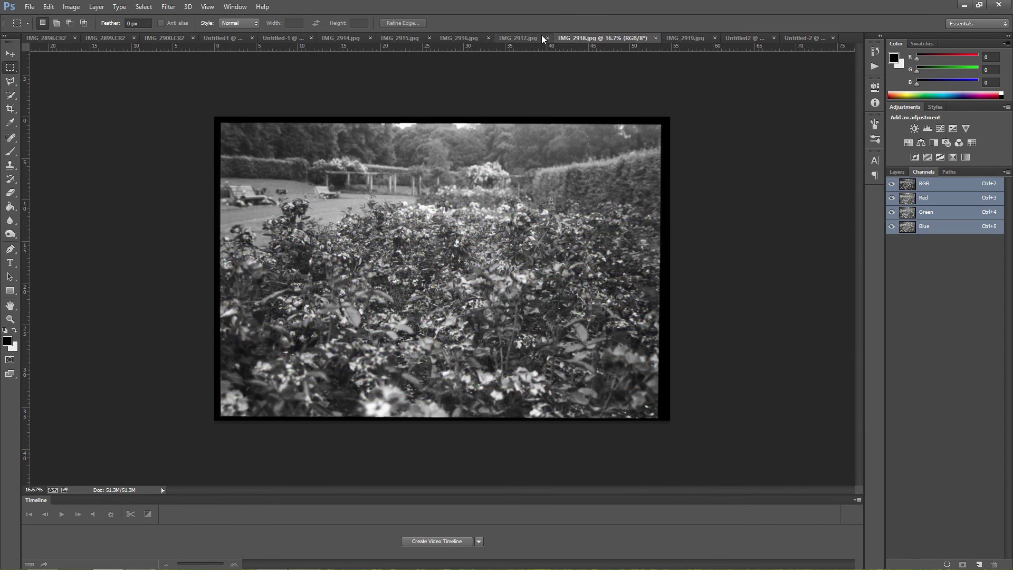
click(541, 35)
click(438, 35)
click(556, 37)
click(346, 38)
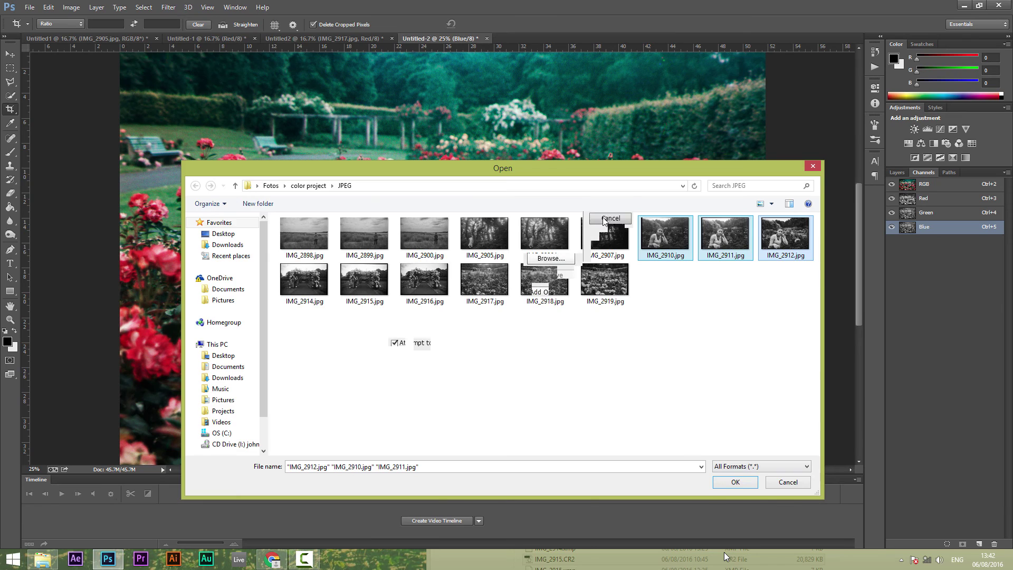
click(610, 203)
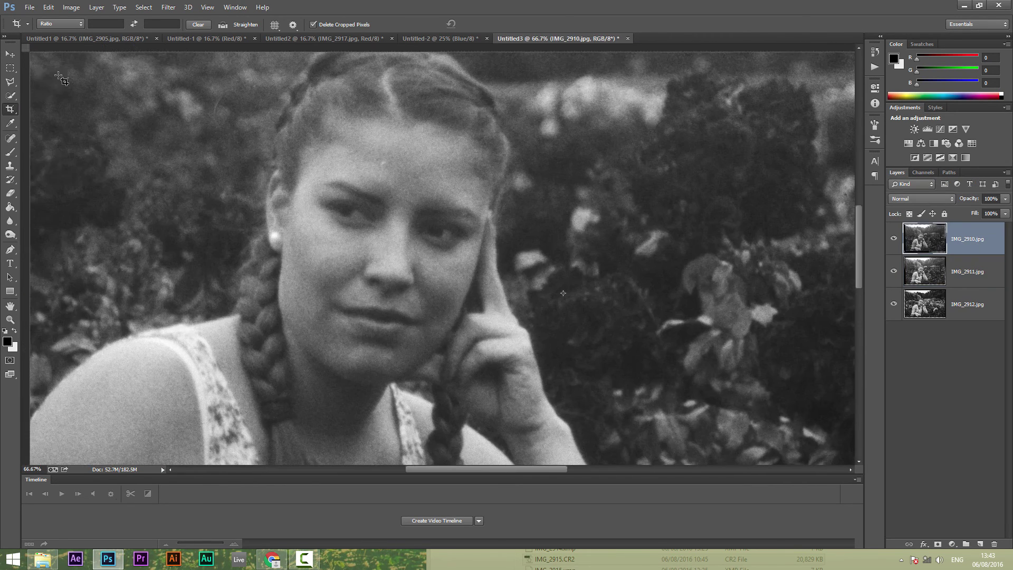
- Compare the portrait's IMG_2910 and IMG_2911 layers and lasso both of the woman's open eyes on IMG_2910
right_click(387, 226)
click(967, 272)
click(893, 239)
click(894, 238)
click(968, 238)
alt+click(346, 212)
click(894, 238)
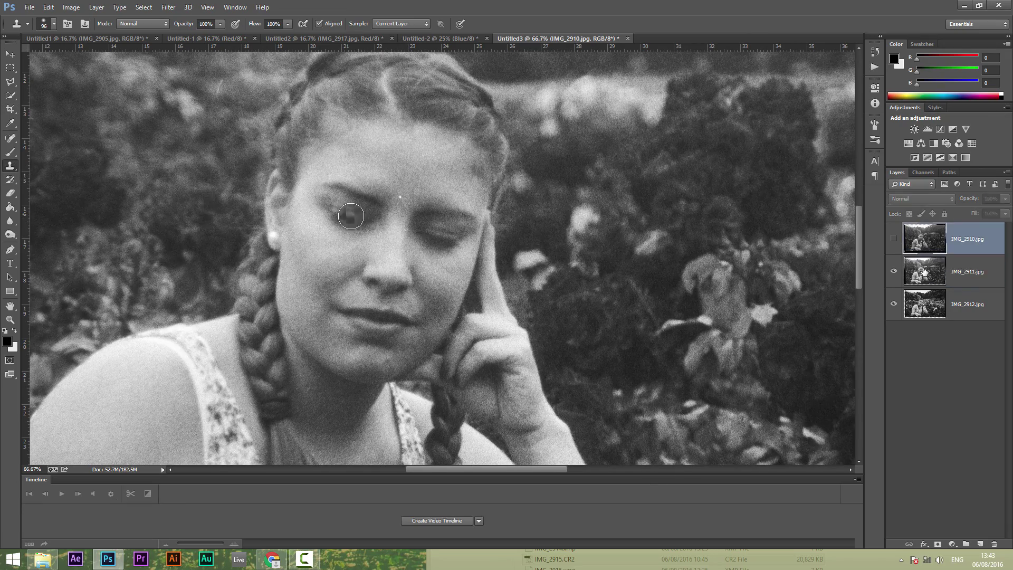
click(968, 271)
drag(346, 213, 400, 236)
- Copy the selected eyes to a new layer, place it between IMG_2910 and IMG_2911, and hide IMG_2910
click(894, 238)
click(968, 239)
key(l)
key(m)
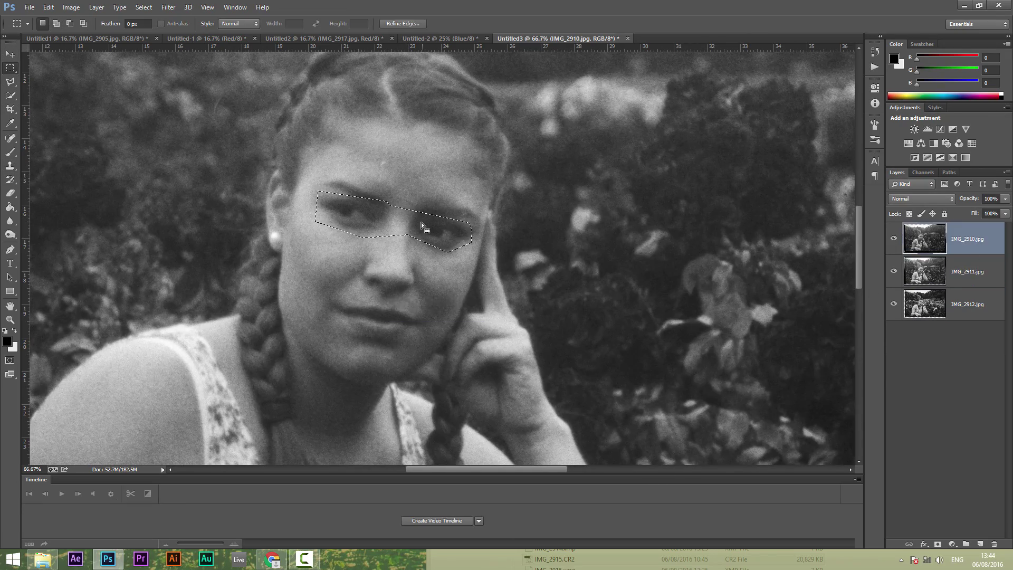
right_click(382, 218)
click(423, 302)
drag(967, 238, 968, 285)
click(894, 238)
key(m)
click(940, 129)
drag(778, 208, 772, 199)
click(854, 83)
key(Delete)
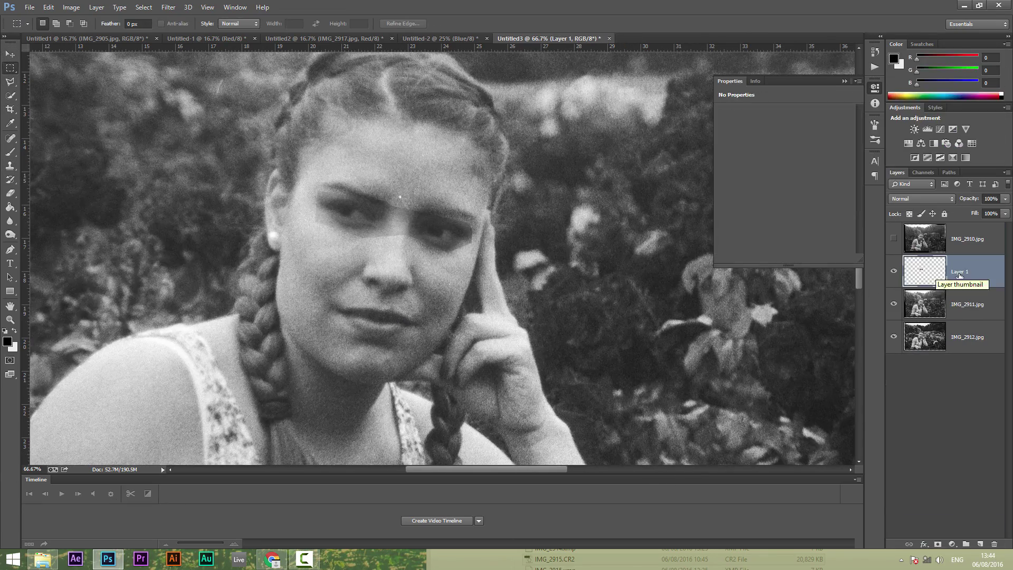
- Add a Curves adjustment above the copied eyes layer and invert its layer mask to limit it to the eye area
key(ctrl+u)
click(828, 163)
click(941, 130)
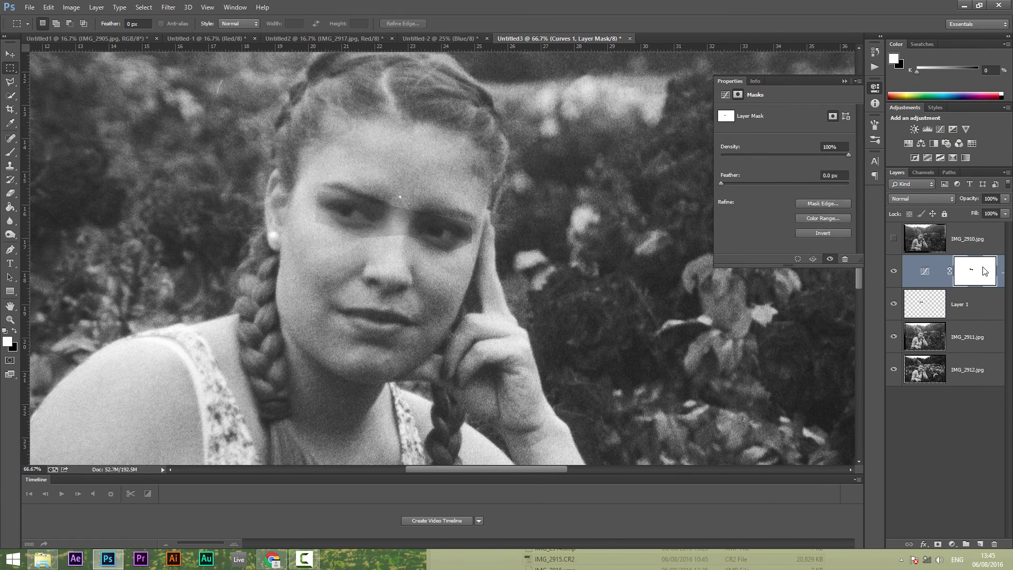
key(ctrl+i)
click(925, 270)
click(844, 81)
- Merge the Curves adjustment and eye patch with IMG_2911, show IMG_2910 again and make IMG_2912 the active layer
shift+click(968, 337)
key(ctrl+e)
click(894, 239)
click(961, 304)
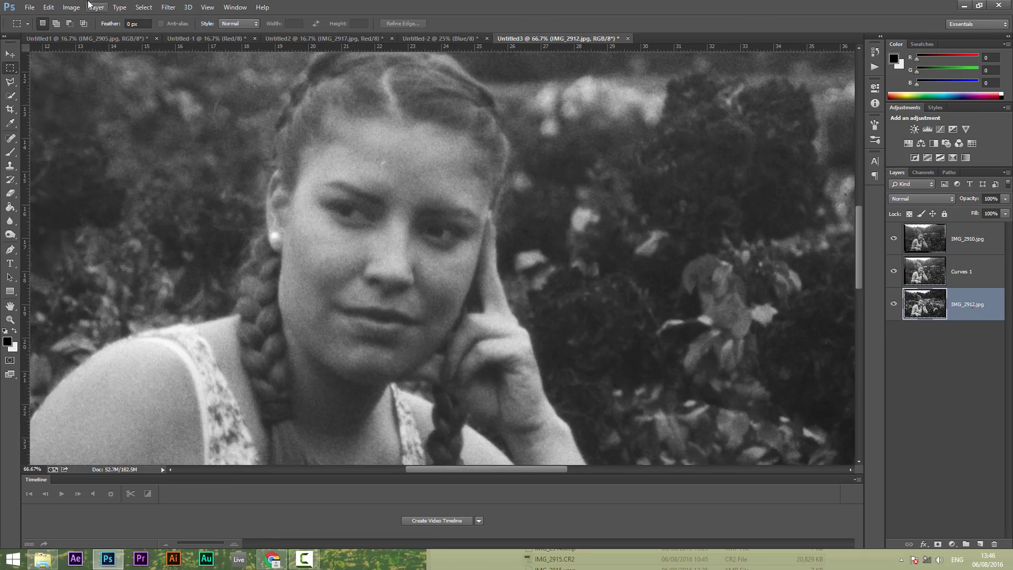
- Select all of the IMG_2912 layer and create a new document for the portrait's colour composite
key(ctrl+a)
key(ctrl+n)
click(551, 39)
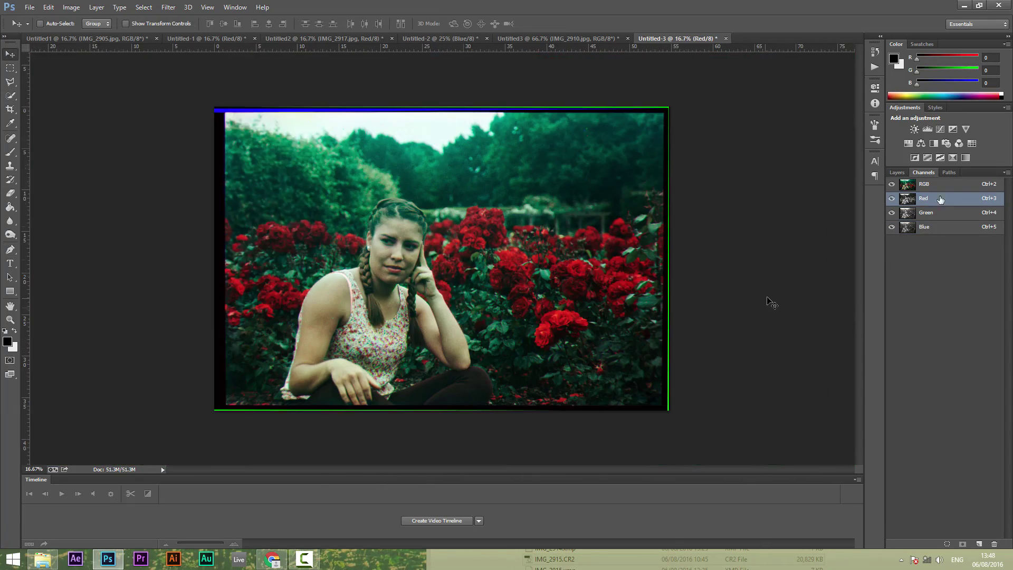
- Colour-correct the portrait composite's Red channel with Curves and crop away its coloured and black borders
key(ctrl+m)
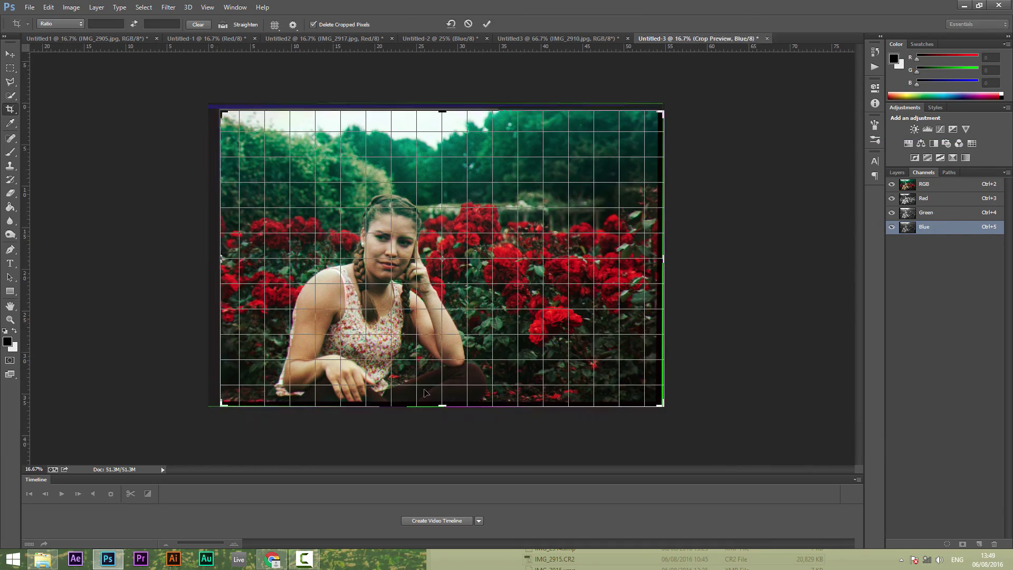
key(Return)
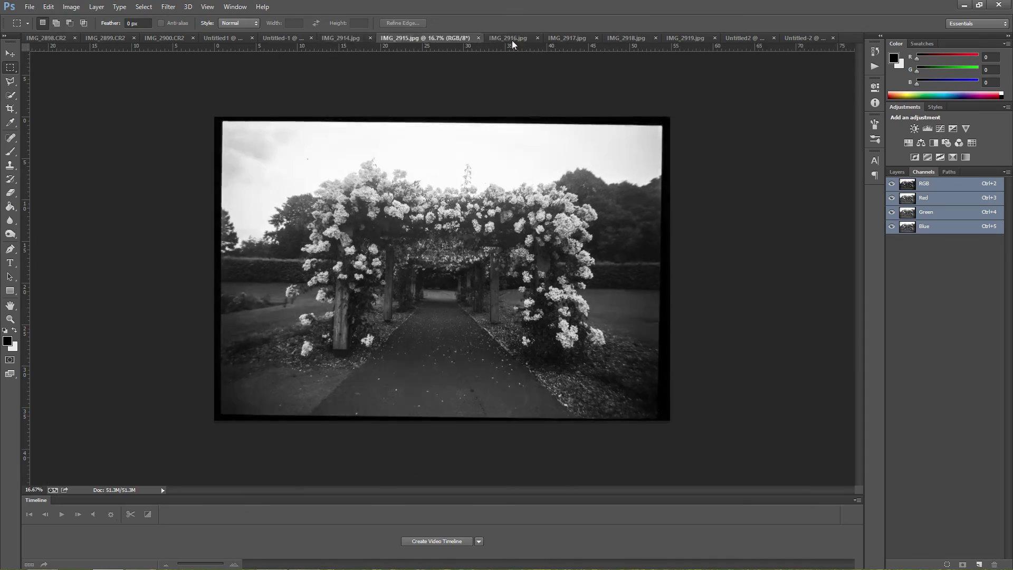